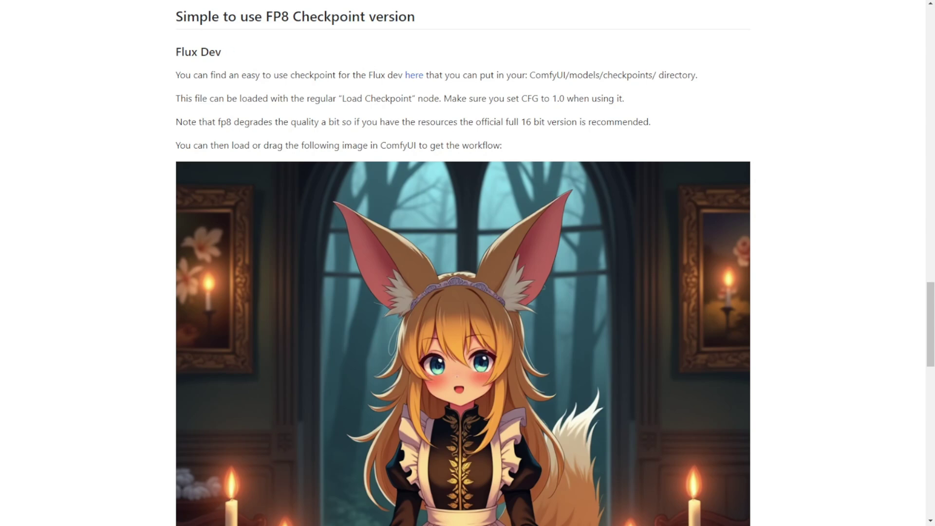
- Show the Flux dev FP8 checkpoint download page and the ComfyUI checkpoints folder path
{"action": "scroll", "coordinate": [604, 146], "scroll_direction": "up", "scroll_amount": 2}
{"action": "left_click_drag", "start_coordinate": [416, 74], "coordinate": [266, 74]}
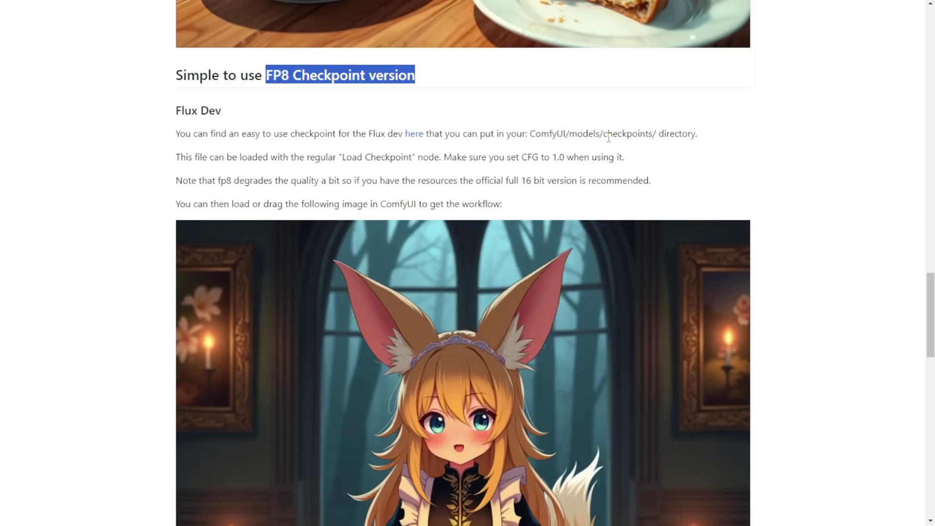
{"action": "triple_click", "coordinate": [623, 133]}
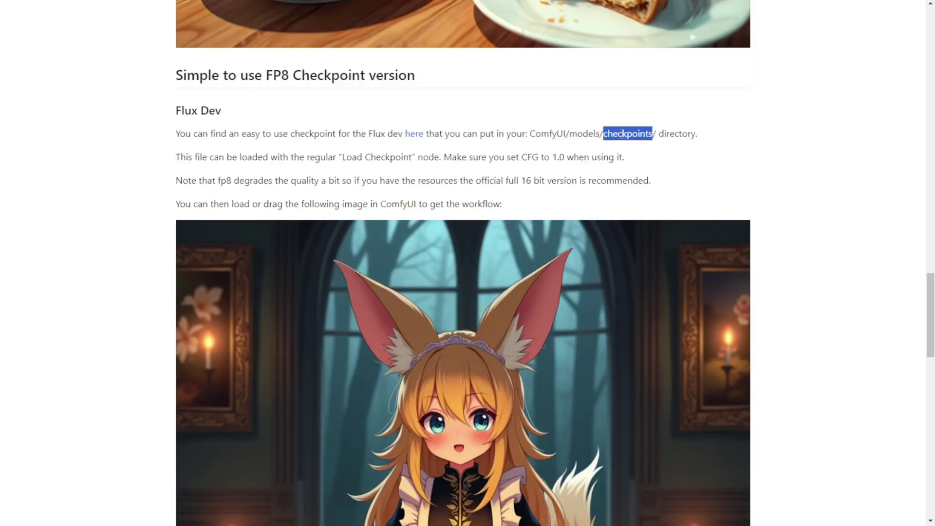
{"action": "left_click", "coordinate": [619, 133]}
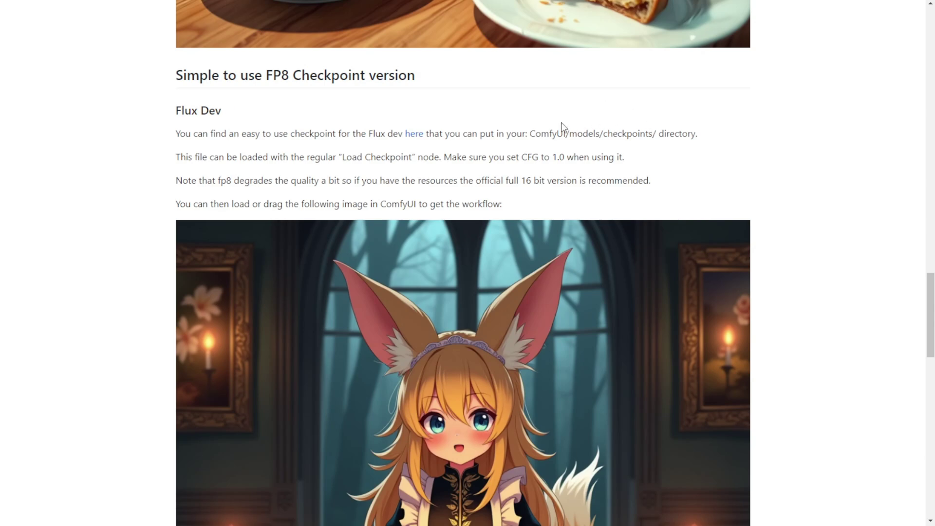
{"action": "left_click", "coordinate": [414, 135]}
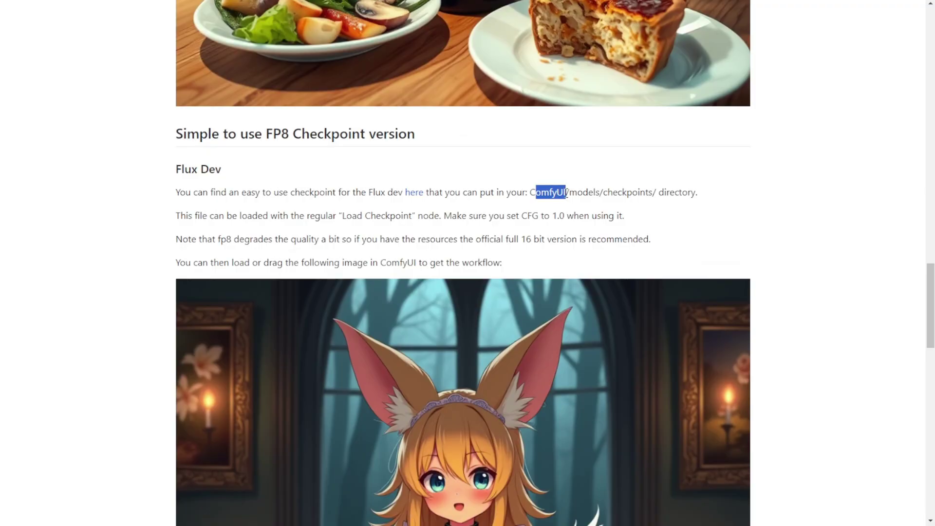
{"action": "left_click", "coordinate": [583, 202]}
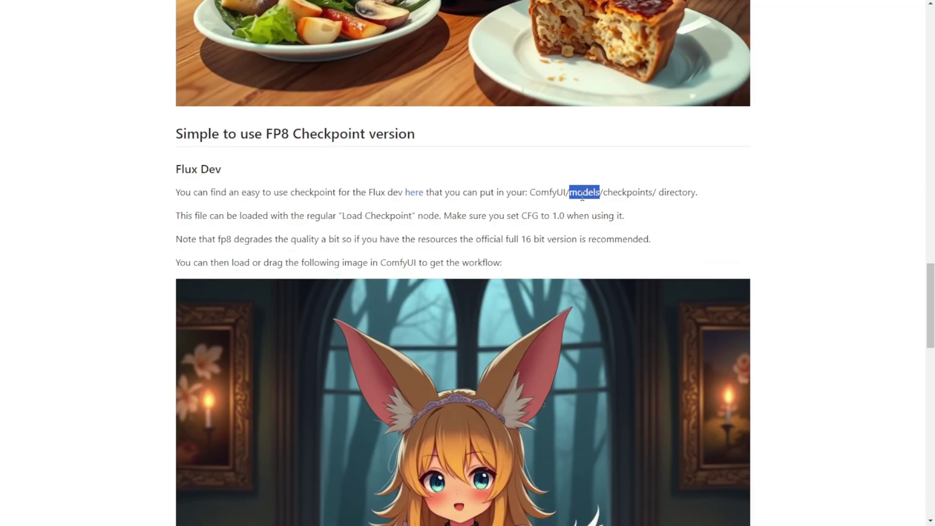
{"action": "double_click", "coordinate": [629, 193]}
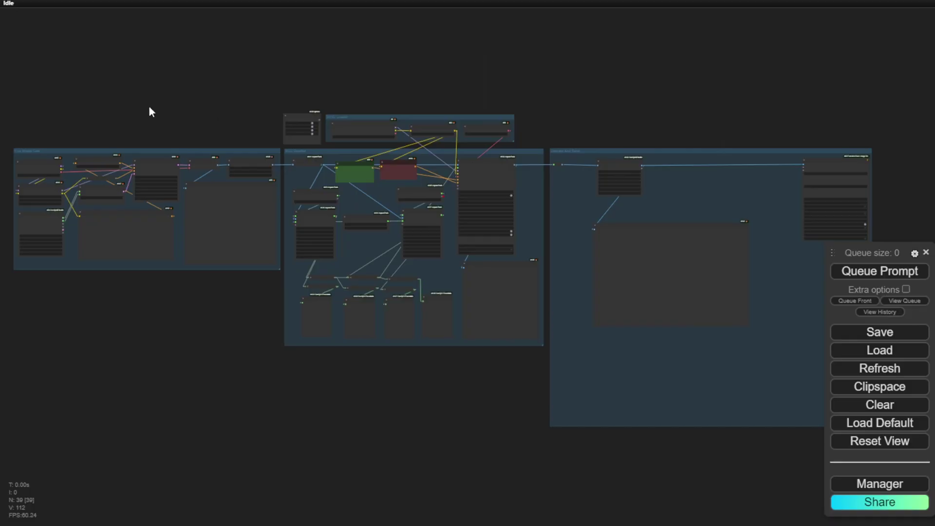
- Zoom the canvas, then bring up the X post with the Flux-made short story video
{"action": "scroll", "coordinate": [126, 122], "scroll_direction": "up", "scroll_amount": 6}
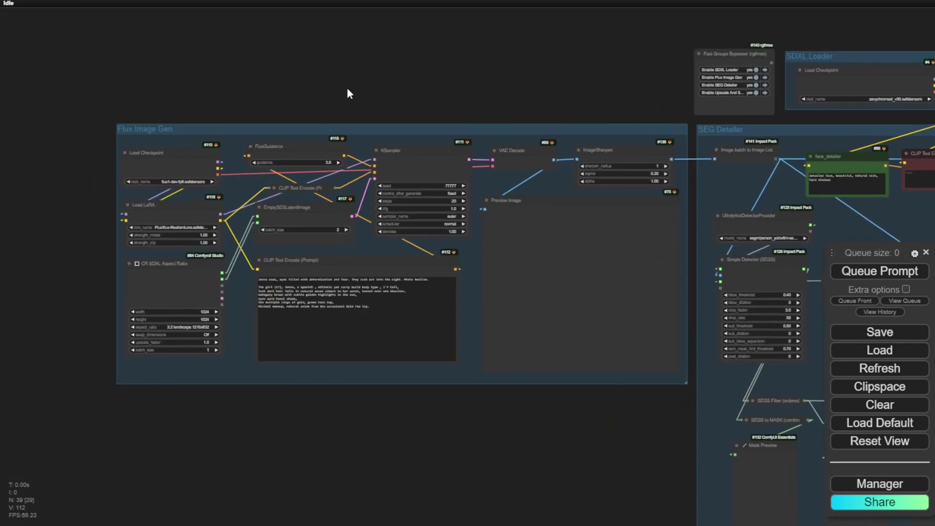
{"action": "scroll", "coordinate": [305, 122], "scroll_direction": "up", "scroll_amount": 3}
{"action": "scroll", "coordinate": [310, 120], "scroll_direction": "down", "scroll_amount": 7}
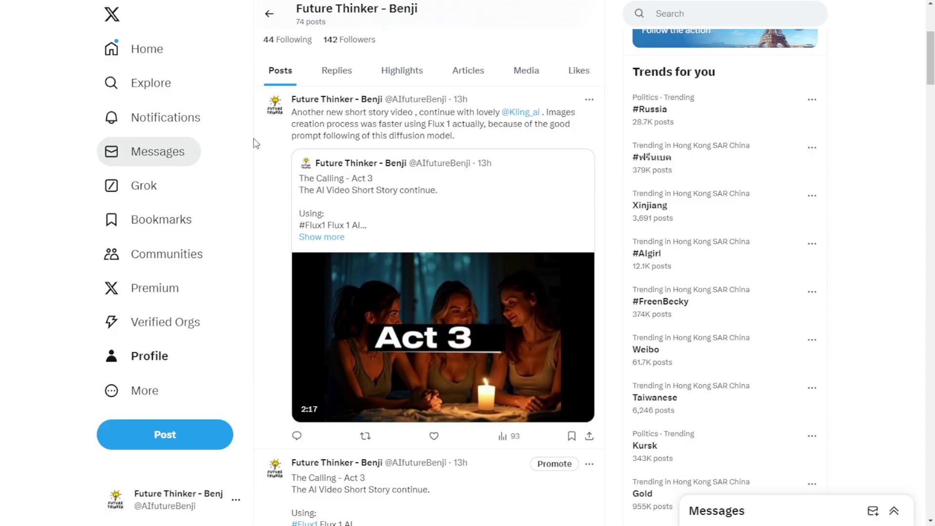
{"action": "left_click", "coordinate": [254, 142]}
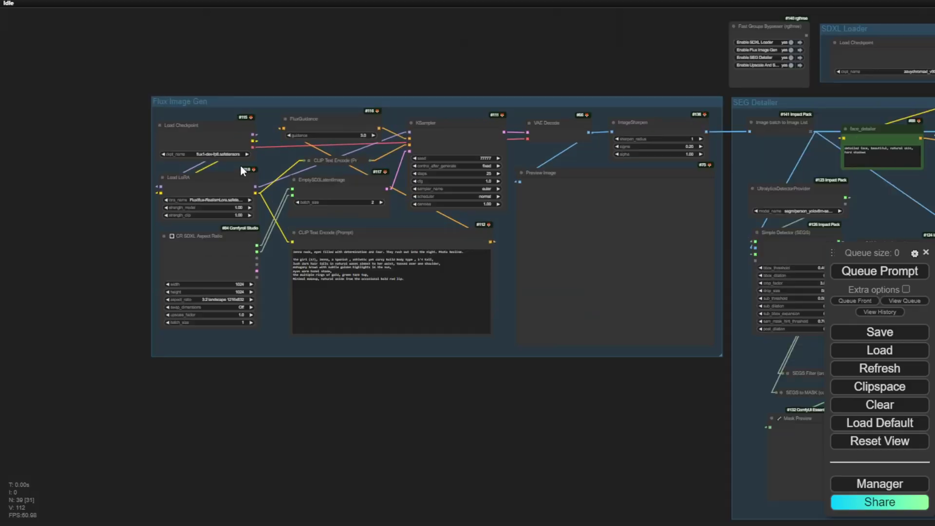
- Widen the Load LoRA node so flux-RealismLora.safetensors shows in full
{"action": "scroll", "coordinate": [241, 165], "scroll_direction": "up", "scroll_amount": 15}
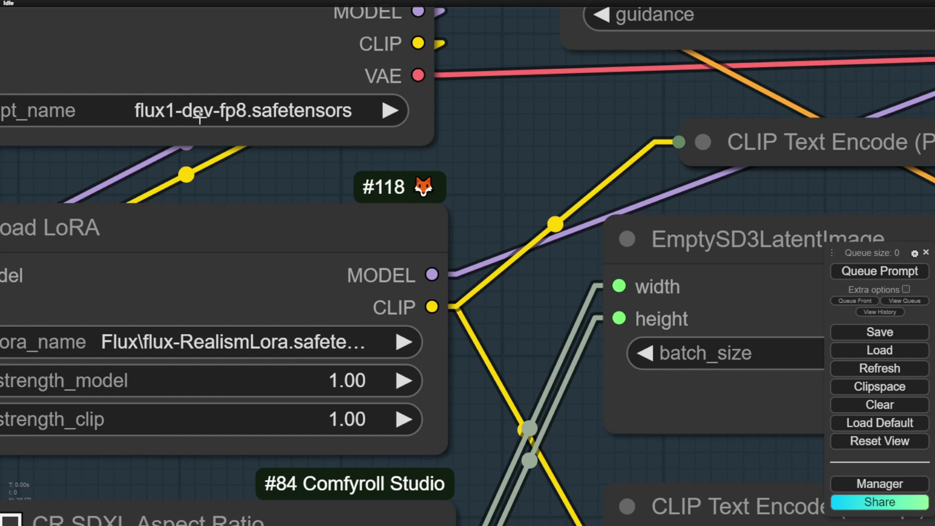
{"action": "left_click_drag", "start_coordinate": [253, 179], "coordinate": [403, 296]}
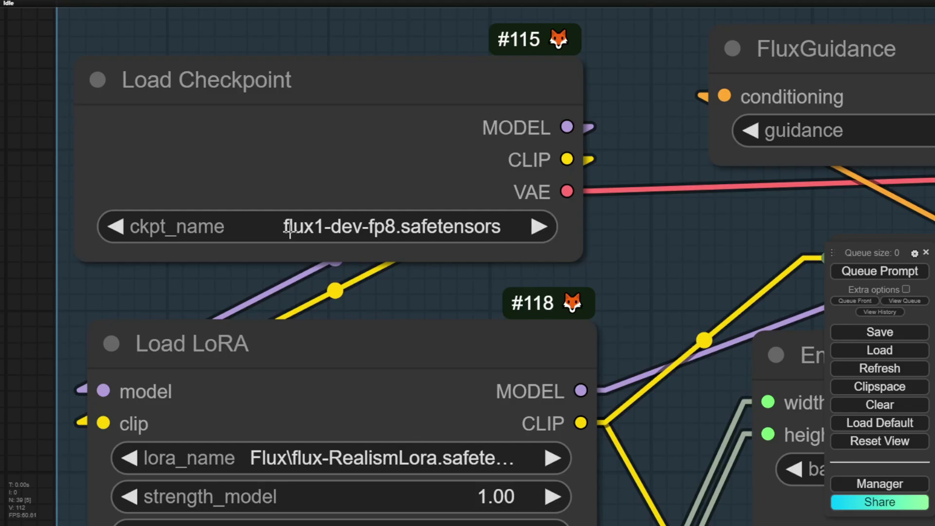
{"action": "scroll", "coordinate": [389, 243], "scroll_direction": "down", "scroll_amount": 5}
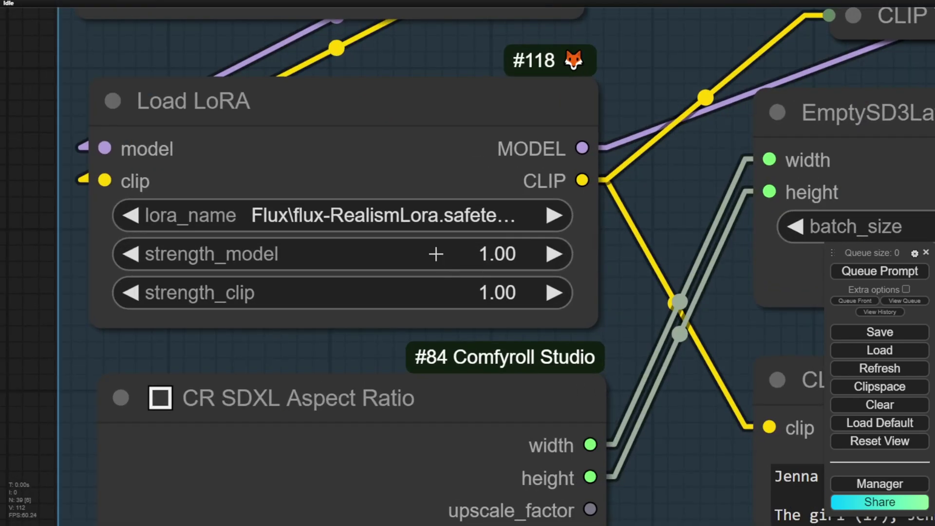
{"action": "scroll", "coordinate": [434, 250], "scroll_direction": "up", "scroll_amount": 3}
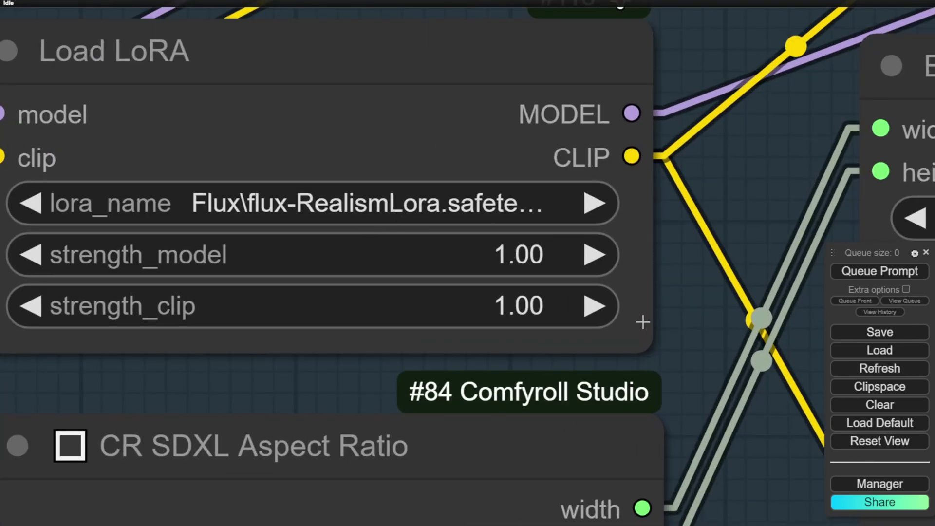
{"action": "left_click_drag", "start_coordinate": [644, 338], "coordinate": [711, 328]}
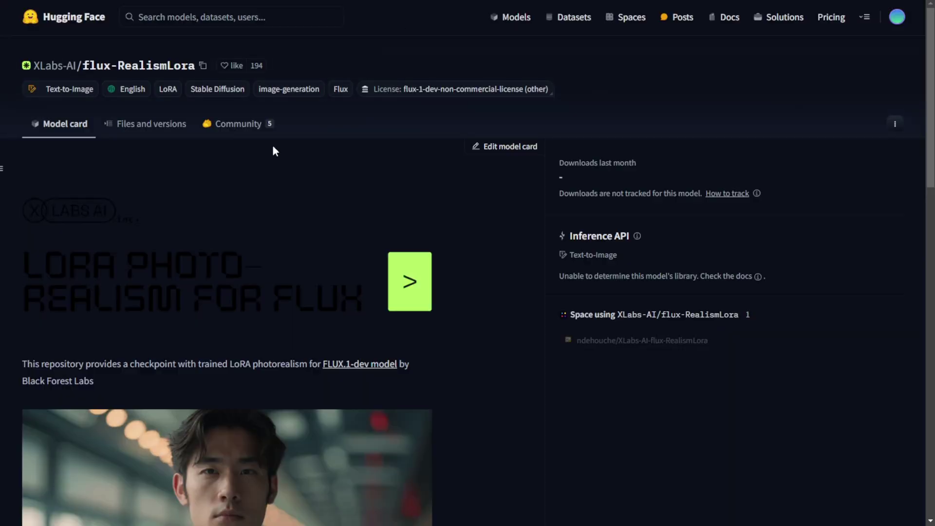
- Scroll through the XLabs-AI flux-RealismLora model card on Hugging Face
{"action": "scroll", "coordinate": [271, 155], "scroll_direction": "down", "scroll_amount": 3}
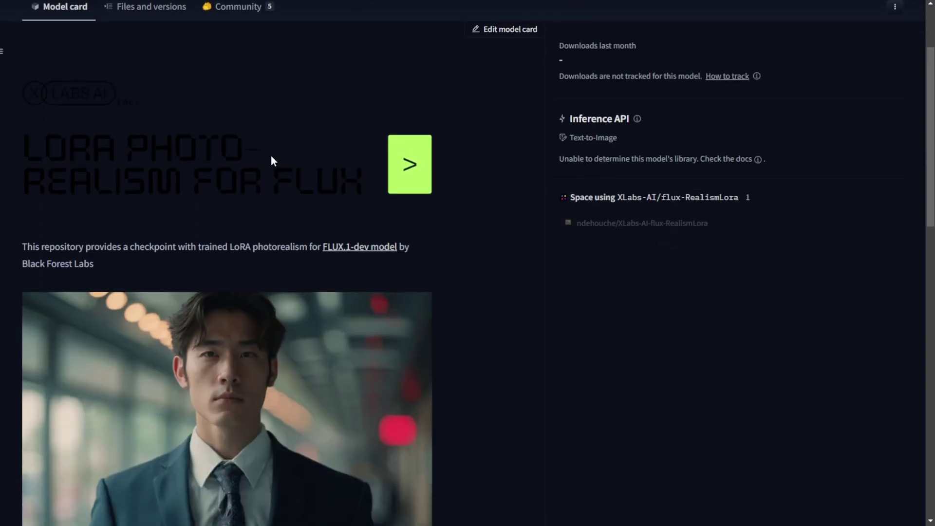
{"action": "scroll", "coordinate": [283, 156], "scroll_direction": "up", "scroll_amount": 3}
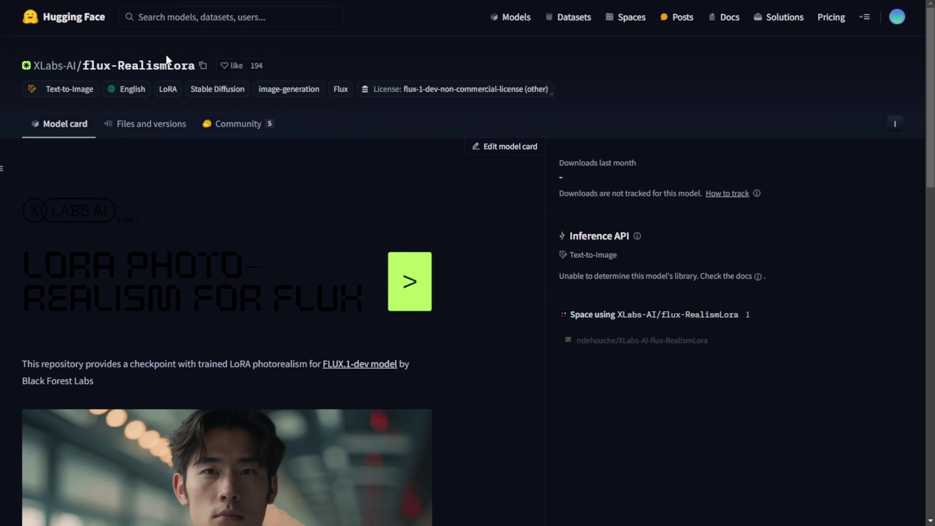
{"action": "scroll", "coordinate": [365, 257], "scroll_direction": "down", "scroll_amount": 3}
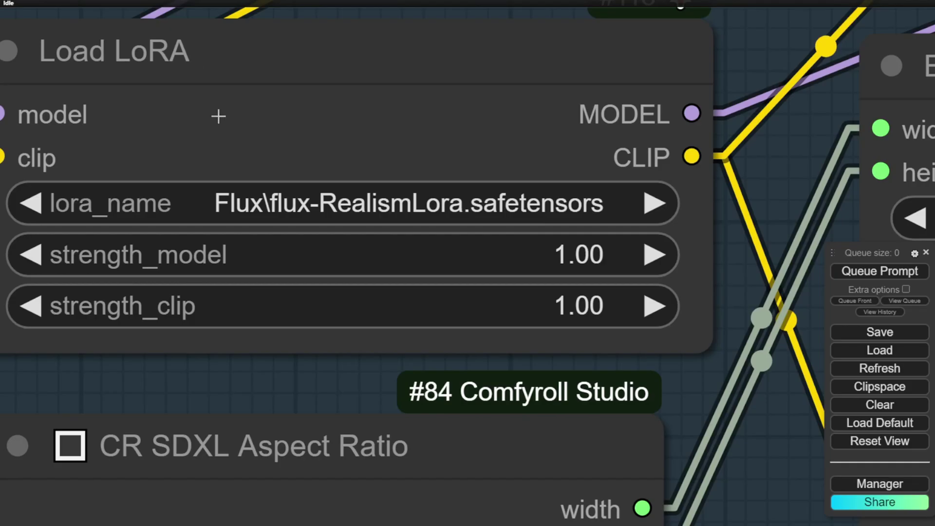
{"action": "scroll", "coordinate": [236, 265], "scroll_direction": "down", "scroll_amount": 4}
{"action": "scroll", "coordinate": [186, 233], "scroll_direction": "down", "scroll_amount": 7}
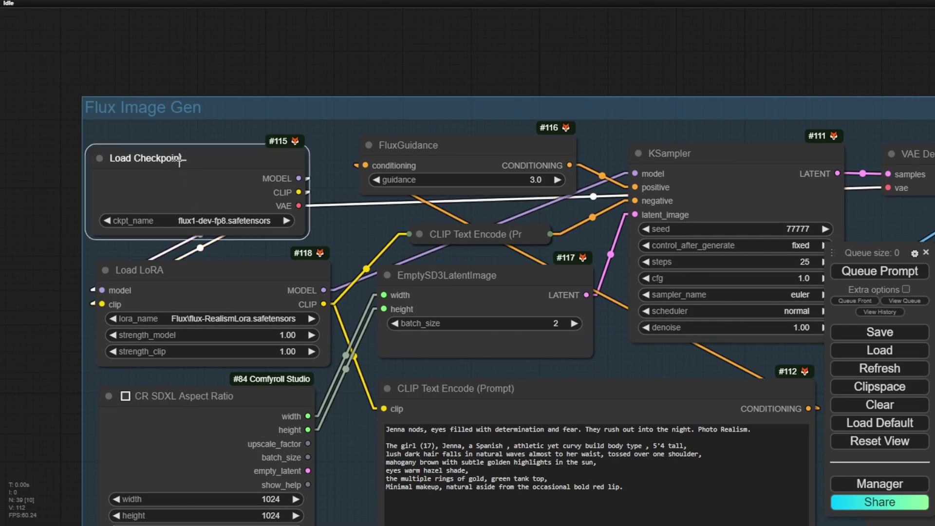
- Nudge the Load Checkpoint node up and right and widen it
{"action": "left_click_drag", "start_coordinate": [184, 161], "coordinate": [192, 152]}
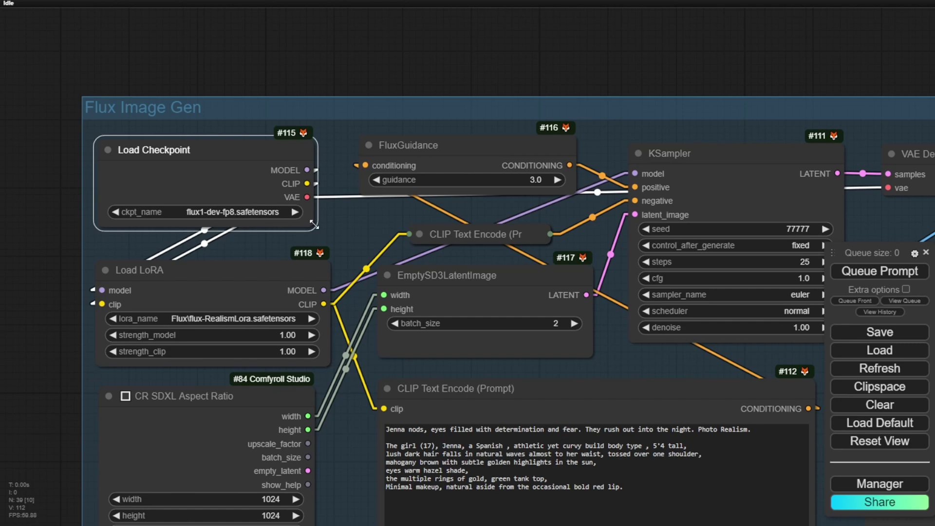
{"action": "left_click_drag", "start_coordinate": [319, 232], "coordinate": [342, 233]}
{"action": "scroll", "coordinate": [336, 230], "scroll_direction": "up", "scroll_amount": 3}
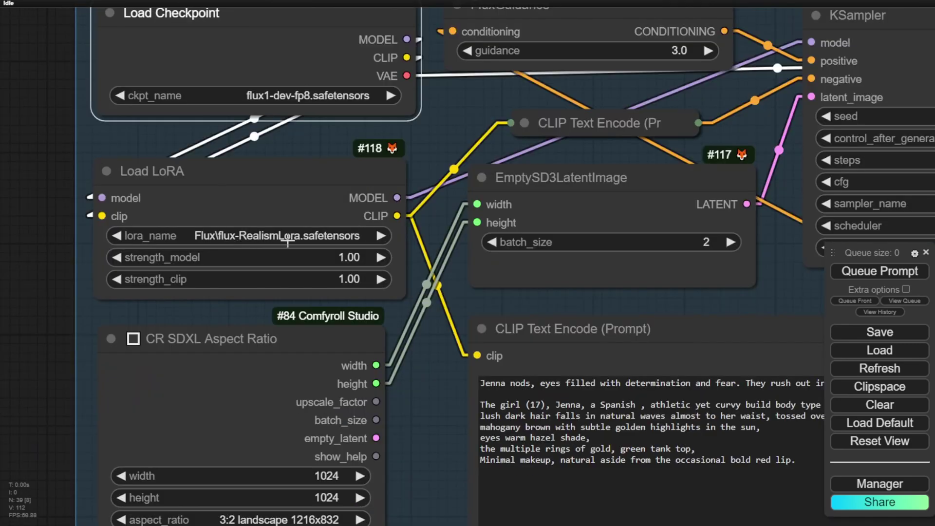
- Select Load LoRA, then pan down to the CR SDXL Aspect Ratio settings
{"action": "left_click", "coordinate": [290, 181]}
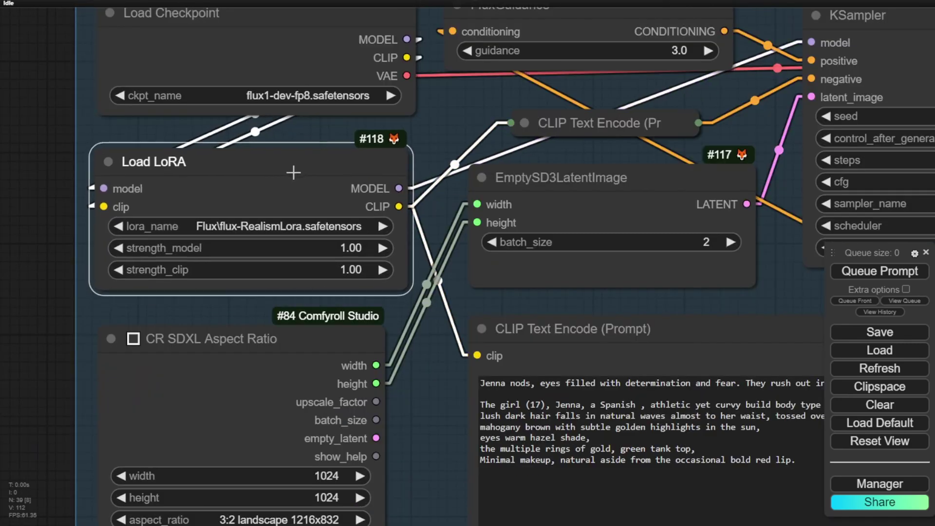
{"action": "scroll", "coordinate": [426, 319], "scroll_direction": "down", "scroll_amount": 2}
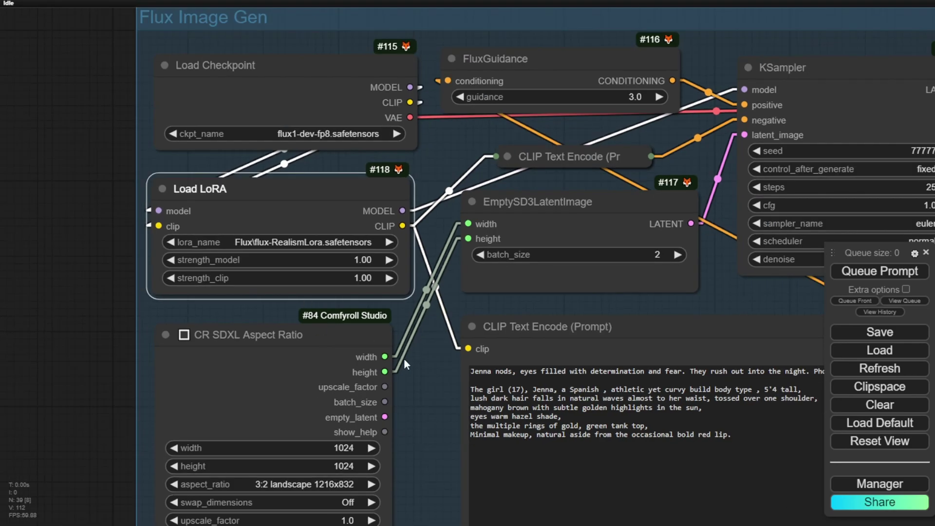
{"action": "left_click_drag", "start_coordinate": [407, 361], "coordinate": [441, 224]}
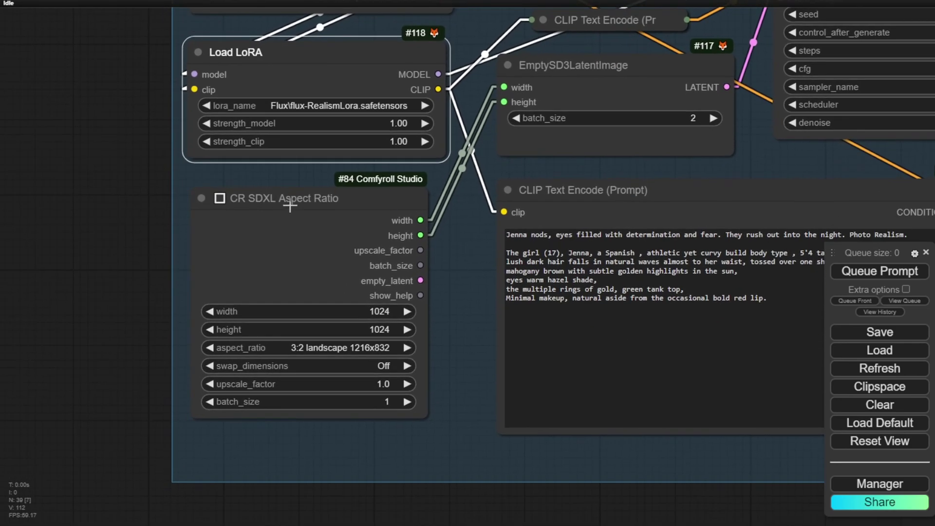
{"action": "scroll", "coordinate": [284, 207], "scroll_direction": "up", "scroll_amount": 3}
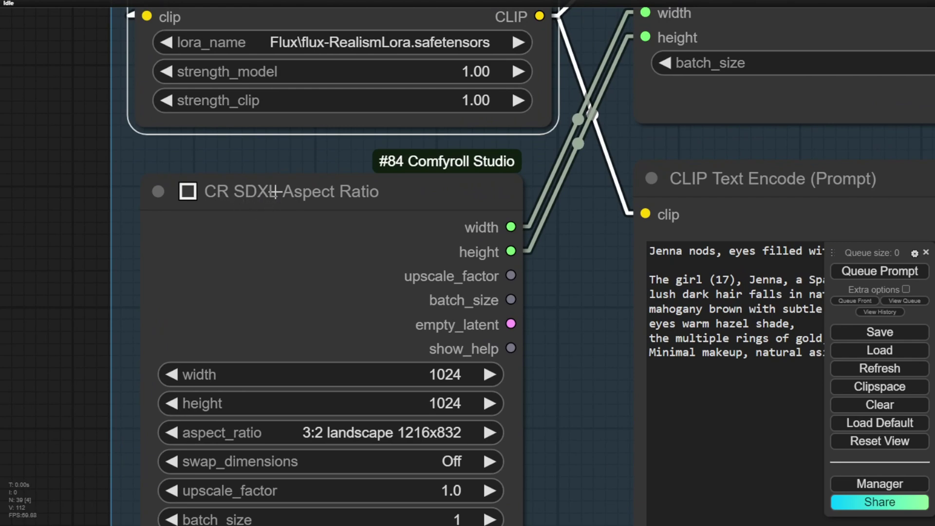
{"action": "left_click_drag", "start_coordinate": [536, 387], "coordinate": [553, 267]}
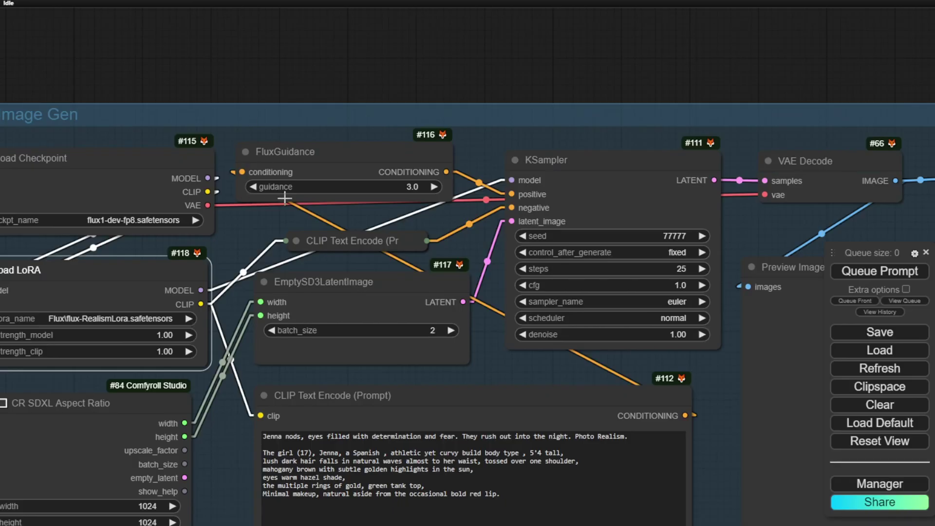
- Expand, re-collapse and move the empty prompt node above EmptySD3LatentImage
{"action": "scroll", "coordinate": [417, 97], "scroll_direction": "down", "scroll_amount": 2}
{"action": "left_click_drag", "start_coordinate": [417, 97], "coordinate": [483, 9]}
{"action": "scroll", "coordinate": [156, 143], "scroll_direction": "up", "scroll_amount": 2}
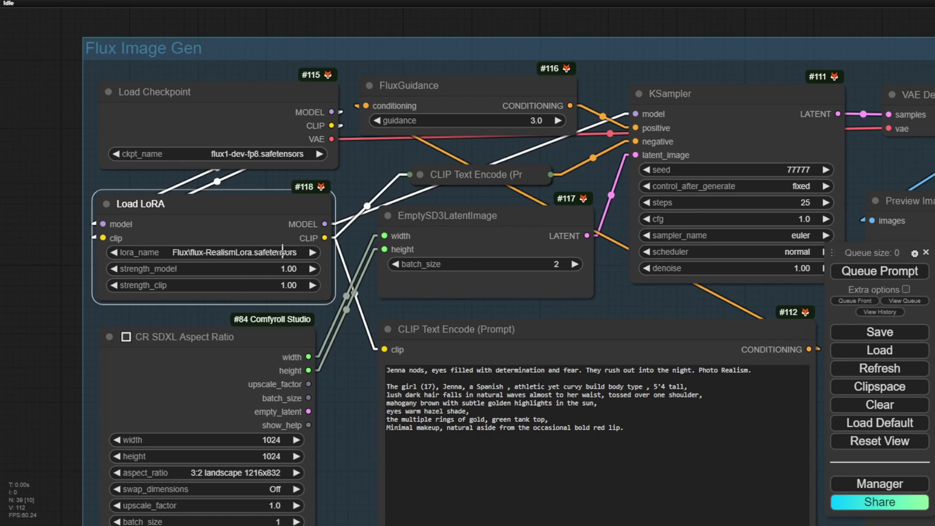
{"action": "left_click_drag", "start_coordinate": [563, 312], "coordinate": [477, 334]}
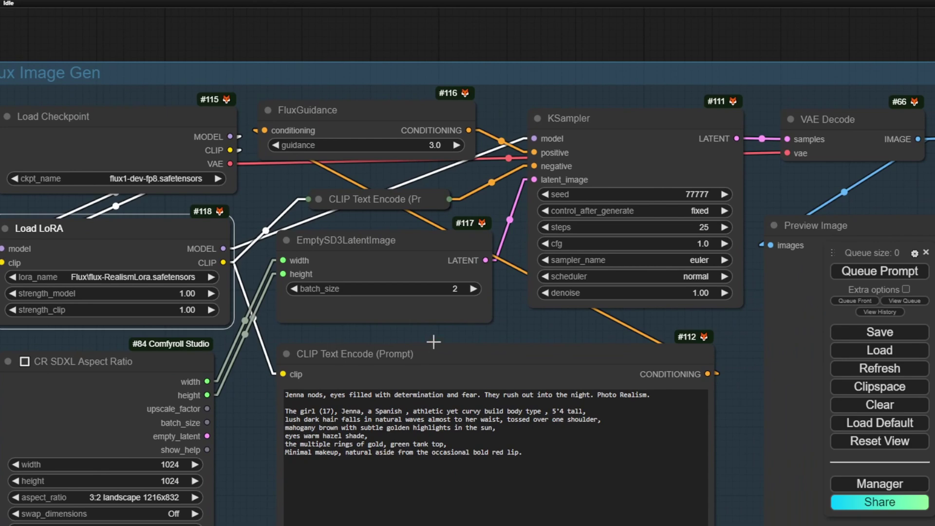
{"action": "left_click_drag", "start_coordinate": [507, 329], "coordinate": [600, 322]}
{"action": "left_click", "coordinate": [409, 190]}
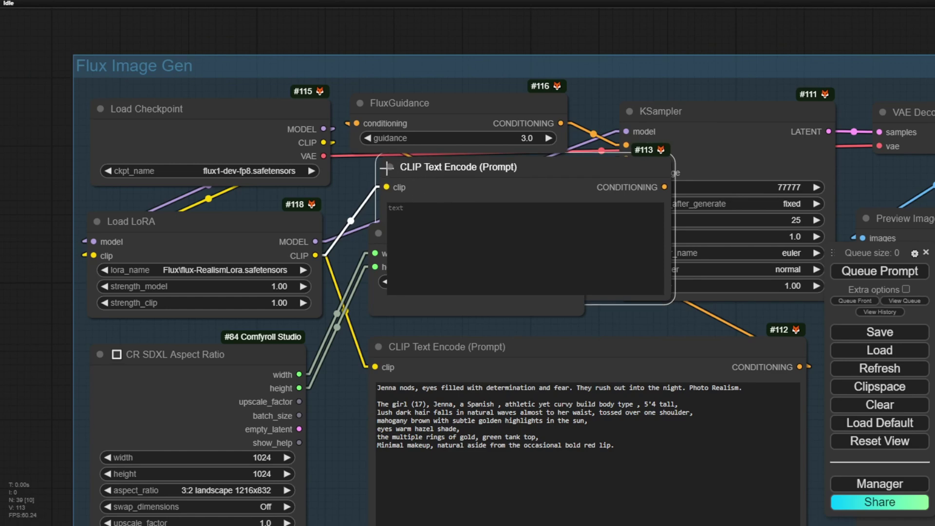
{"action": "left_click", "coordinate": [390, 167]}
{"action": "left_click_drag", "start_coordinate": [457, 164], "coordinate": [457, 200]}
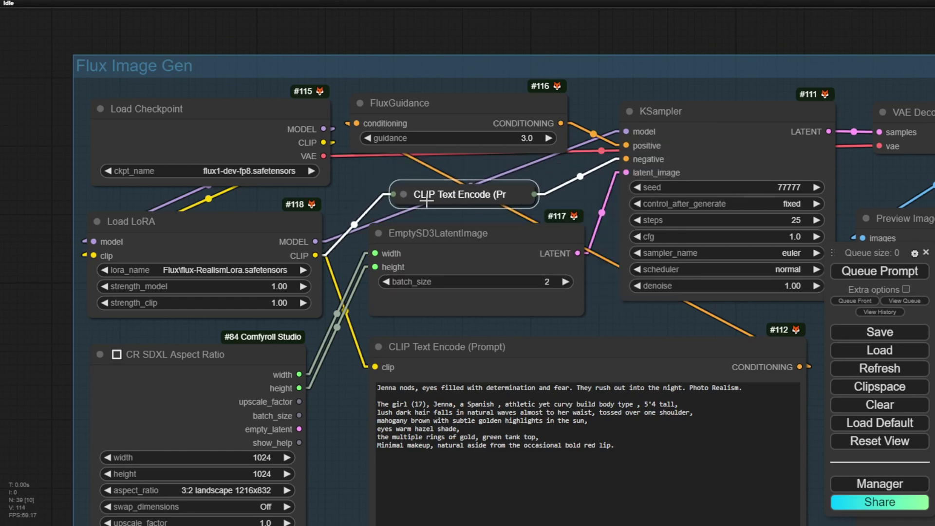
- Pan and zoom to center KSampler, VAE Decode and Preview Image
{"action": "scroll", "coordinate": [407, 195], "scroll_direction": "down", "scroll_amount": 3}
{"action": "scroll", "coordinate": [407, 195], "scroll_direction": "right", "scroll_amount": 2}
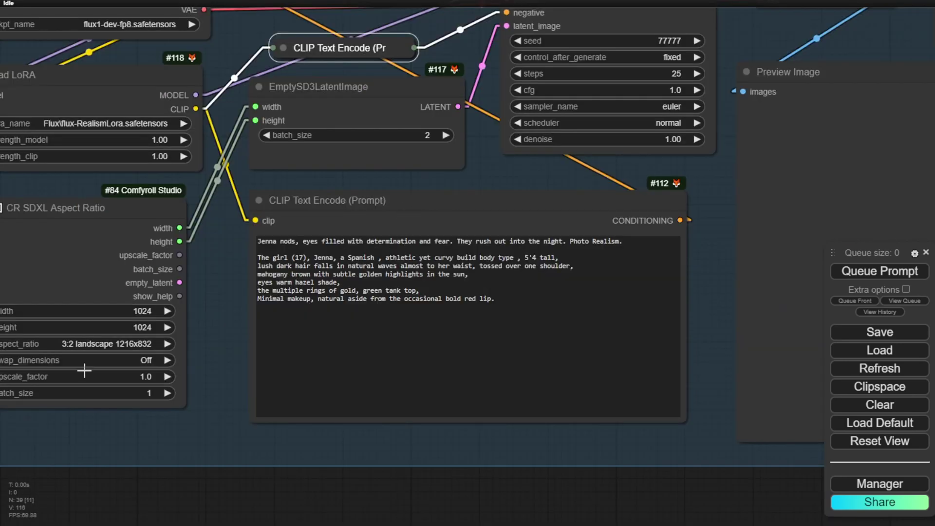
{"action": "scroll", "coordinate": [232, 329], "scroll_direction": "down", "scroll_amount": 2}
{"action": "scroll", "coordinate": [233, 329], "scroll_direction": "up", "scroll_amount": 3}
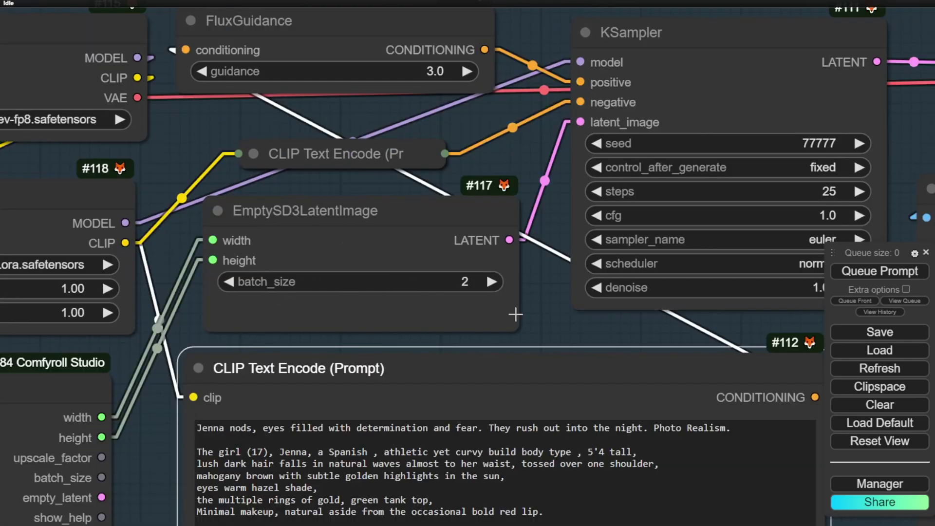
{"action": "scroll", "coordinate": [538, 319], "scroll_direction": "down", "scroll_amount": 3}
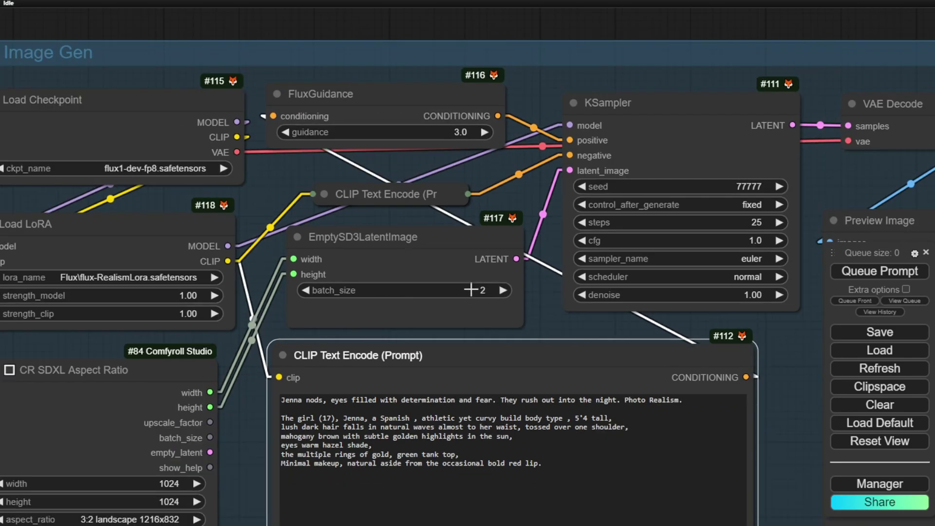
{"action": "scroll", "coordinate": [312, 278], "scroll_direction": "up", "scroll_amount": 3}
{"action": "scroll", "coordinate": [438, 279], "scroll_direction": "up", "scroll_amount": 3}
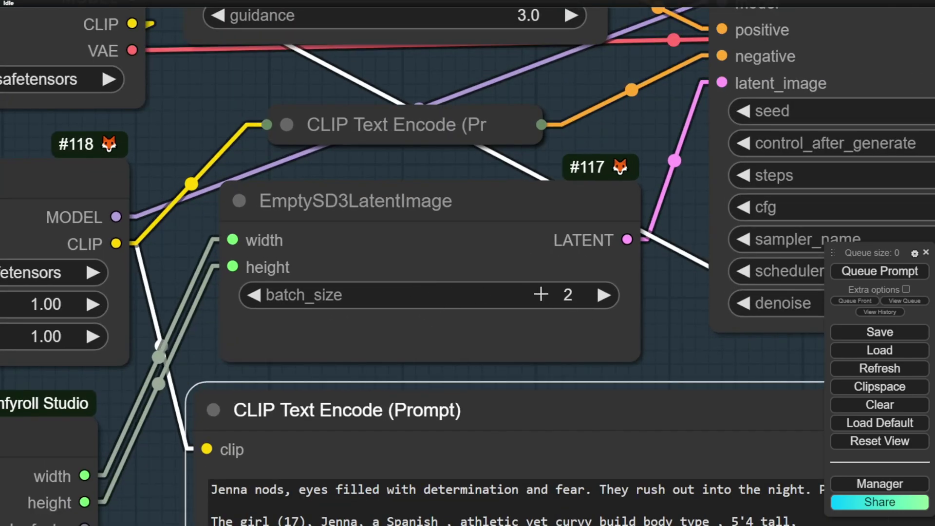
{"action": "scroll", "coordinate": [674, 341], "scroll_direction": "down", "scroll_amount": 4}
{"action": "left_click_drag", "start_coordinate": [674, 344], "coordinate": [382, 352]}
{"action": "left_click_drag", "start_coordinate": [295, 320], "coordinate": [364, 340]}
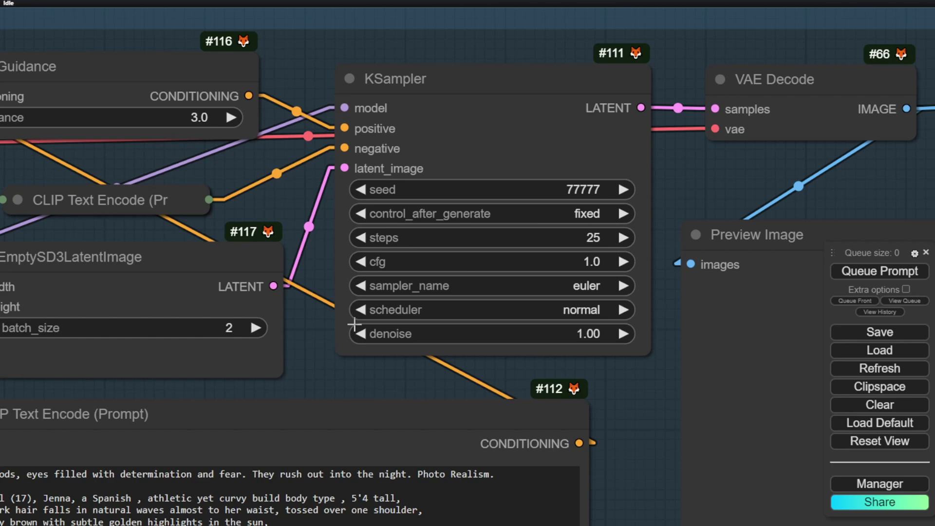
- Shift FluxGuidance, KSampler and the main prompt node slightly to tidy the layout
{"action": "left_click", "coordinate": [467, 93]}
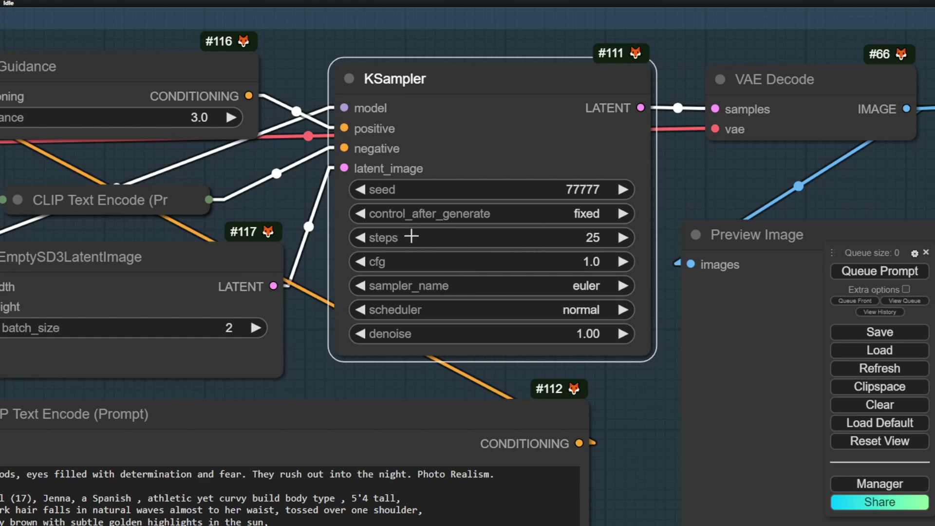
{"action": "left_click_drag", "start_coordinate": [312, 51], "coordinate": [545, 58]}
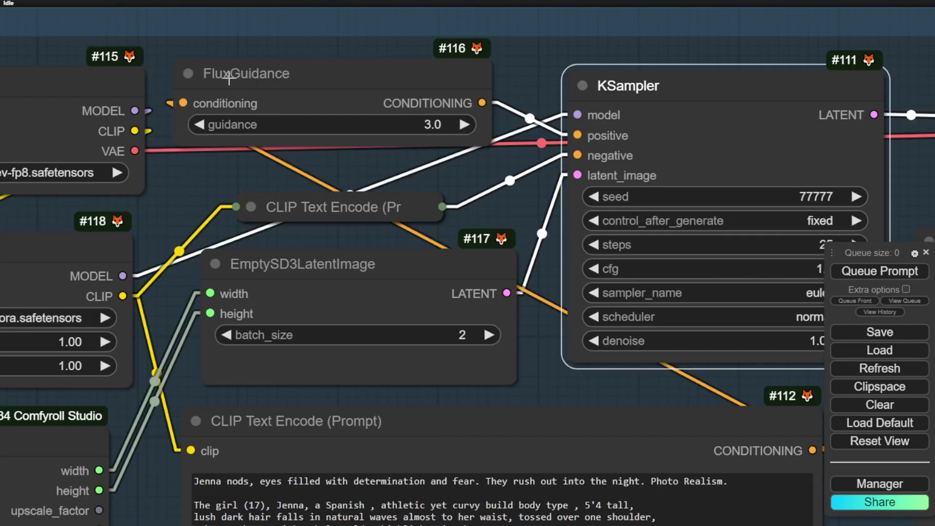
{"action": "left_click_drag", "start_coordinate": [278, 86], "coordinate": [296, 97]}
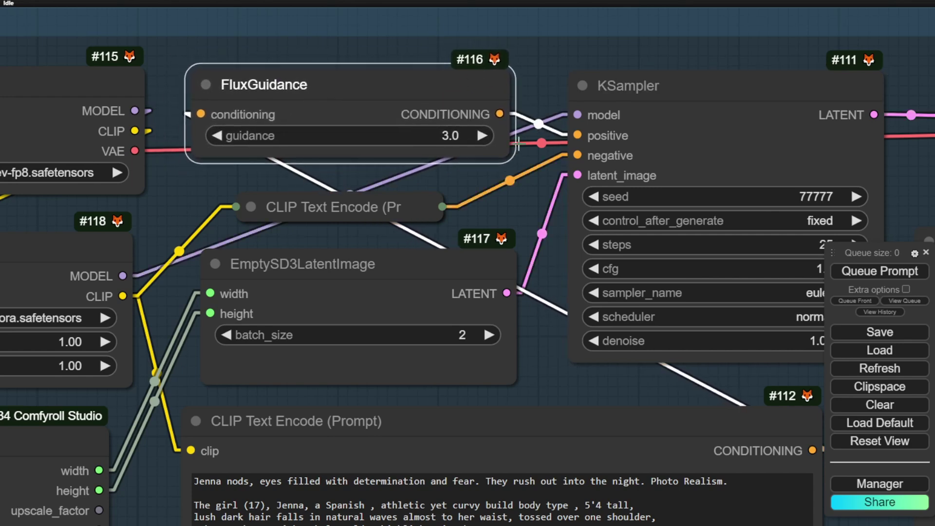
{"action": "left_click_drag", "start_coordinate": [571, 139], "coordinate": [583, 121]}
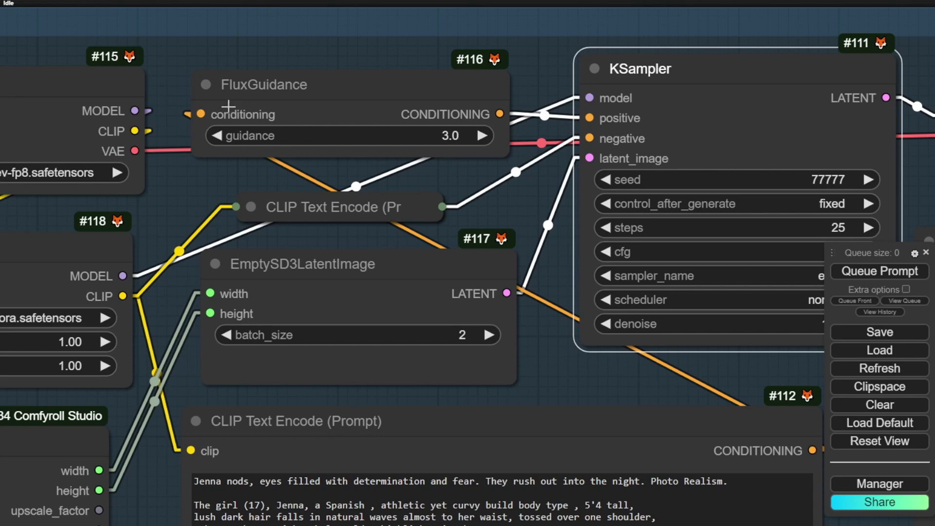
{"action": "scroll", "coordinate": [581, 259], "scroll_direction": "down", "scroll_amount": 3}
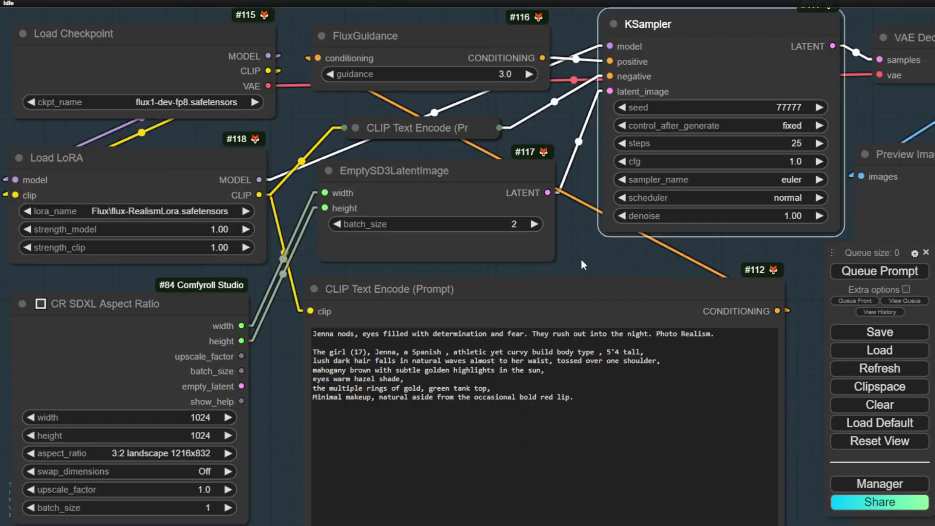
{"action": "left_click_drag", "start_coordinate": [539, 298], "coordinate": [519, 297]}
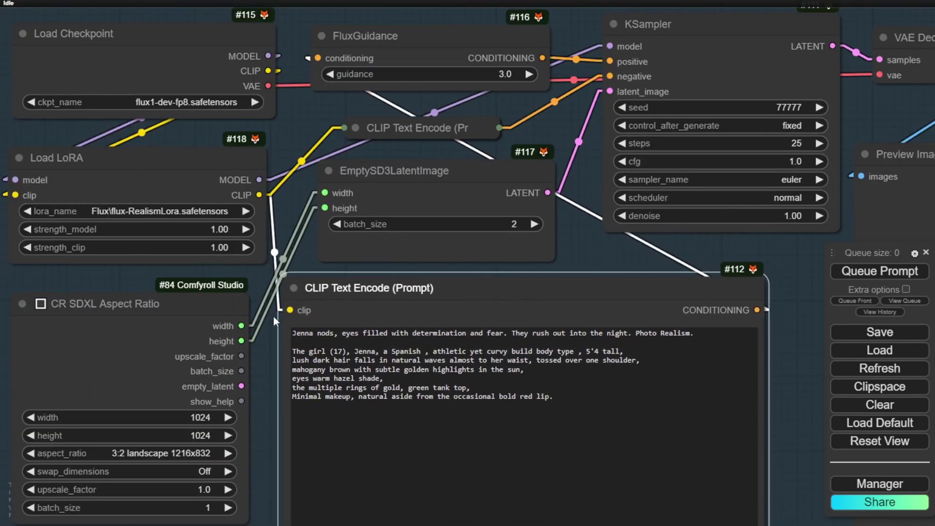
- Pan across the SEG Detailer nodes and widen the hand detector to show its model
{"action": "scroll", "coordinate": [368, 292], "scroll_direction": "down", "scroll_amount": 2}
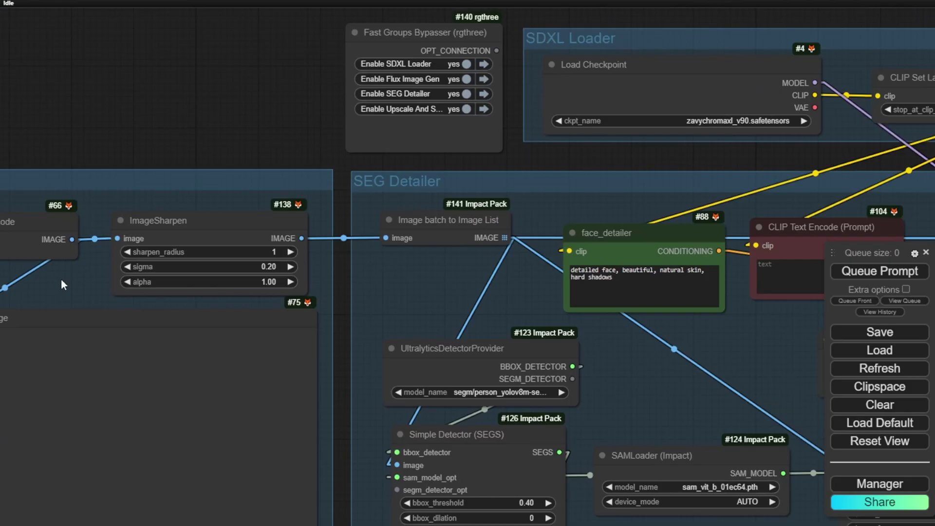
{"action": "scroll", "coordinate": [109, 272], "scroll_direction": "up", "scroll_amount": 3}
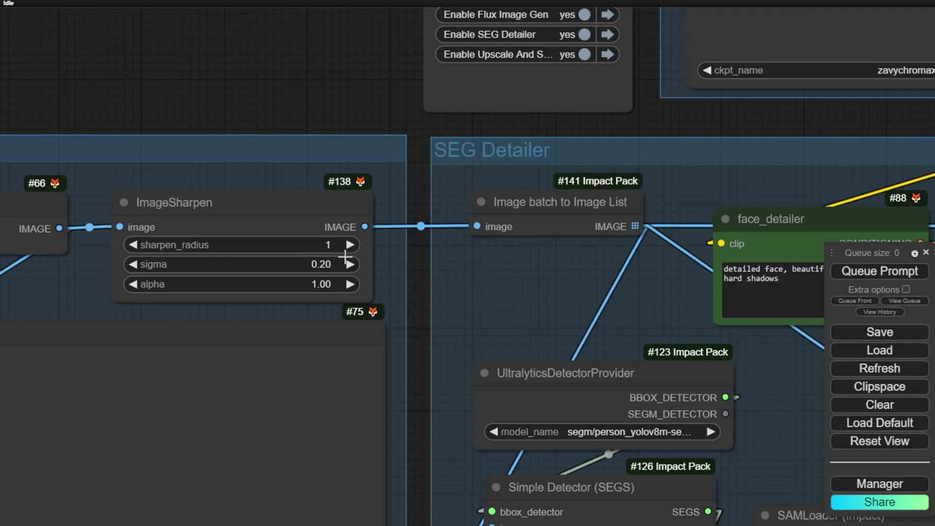
{"action": "left_click_drag", "start_coordinate": [592, 209], "coordinate": [430, 214]}
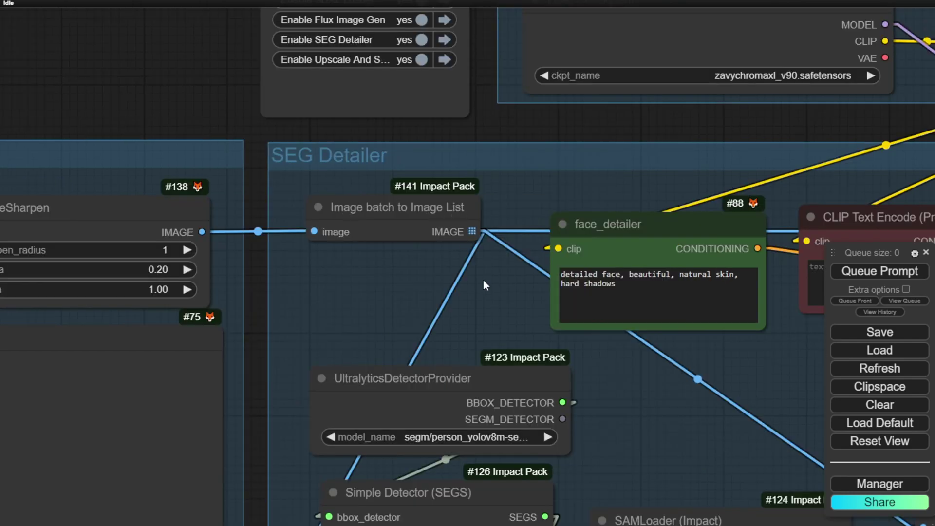
{"action": "left_click_drag", "start_coordinate": [489, 288], "coordinate": [274, 162]}
{"action": "scroll", "coordinate": [274, 164], "scroll_direction": "down", "scroll_amount": 2}
{"action": "scroll", "coordinate": [346, 209], "scroll_direction": "up", "scroll_amount": 2}
{"action": "left_click_drag", "start_coordinate": [346, 208], "coordinate": [292, 209]}
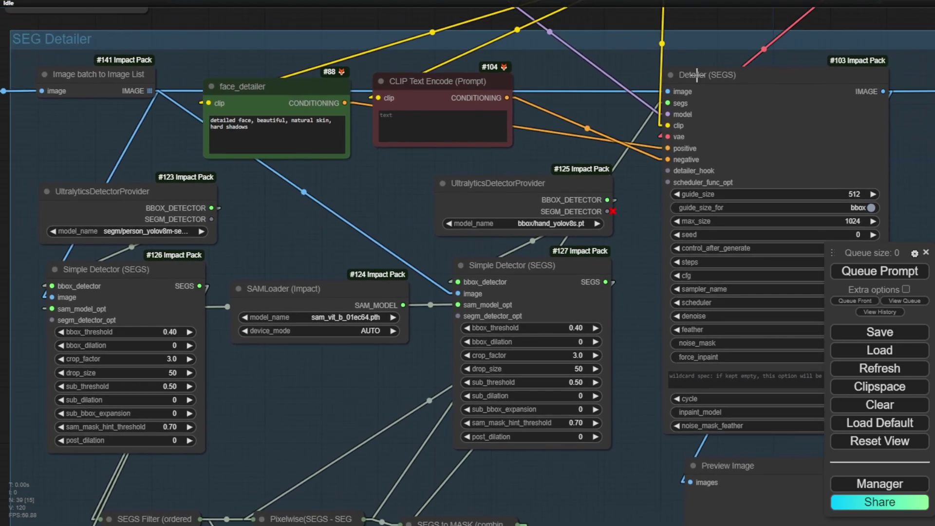
{"action": "scroll", "coordinate": [292, 209], "scroll_direction": "up", "scroll_amount": 2}
{"action": "left_click_drag", "start_coordinate": [453, 232], "coordinate": [319, 217]}
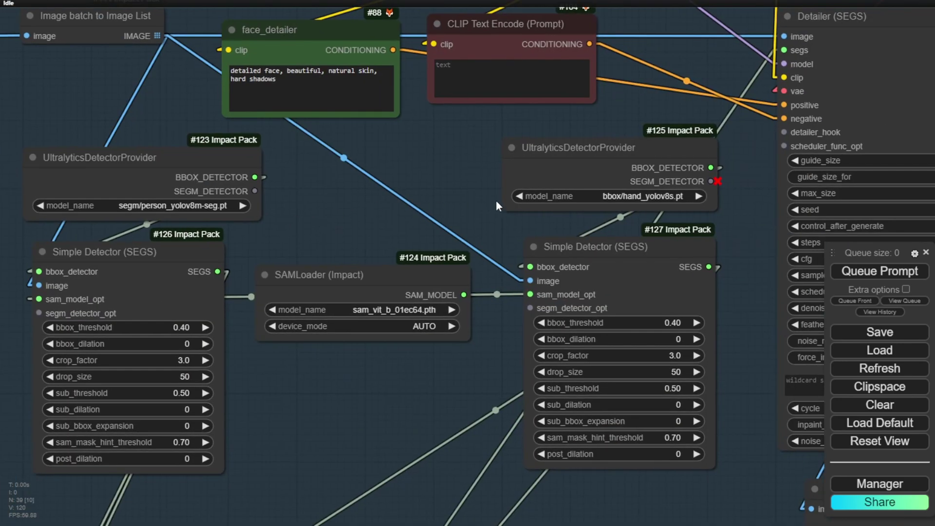
{"action": "scroll", "coordinate": [498, 201], "scroll_direction": "down", "scroll_amount": 1}
{"action": "left_click_drag", "start_coordinate": [694, 206], "coordinate": [716, 203]}
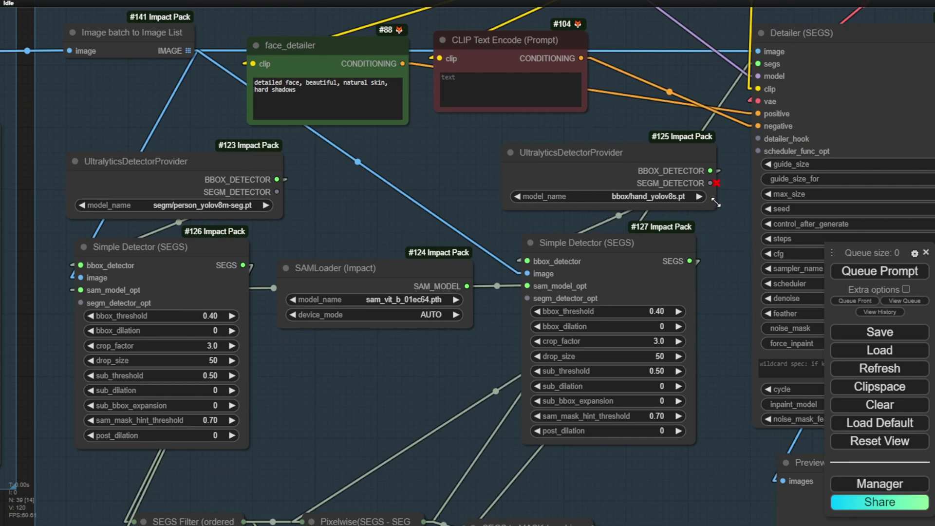
- Bring the person detector branch and Detailer (SEGS) settings into view
{"action": "scroll", "coordinate": [648, 205], "scroll_direction": "up", "scroll_amount": 2}
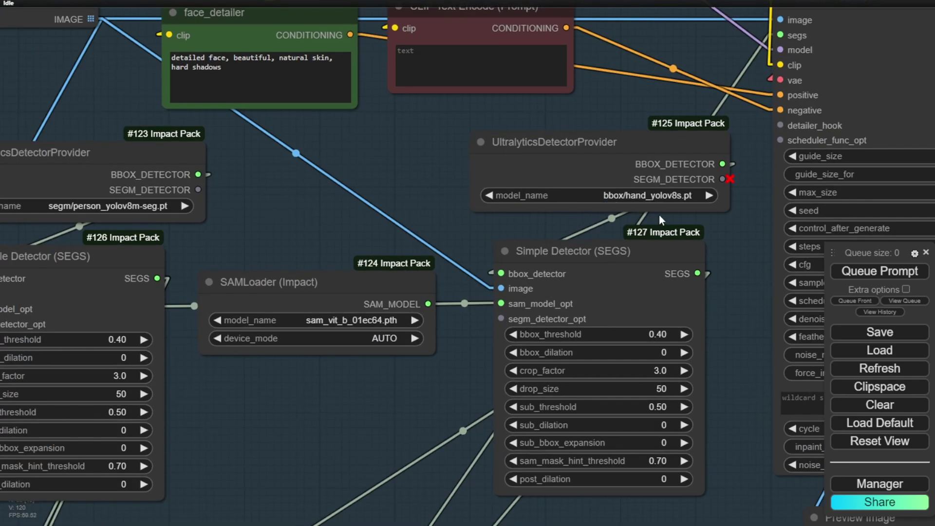
{"action": "left_click_drag", "start_coordinate": [660, 215], "coordinate": [879, 166]}
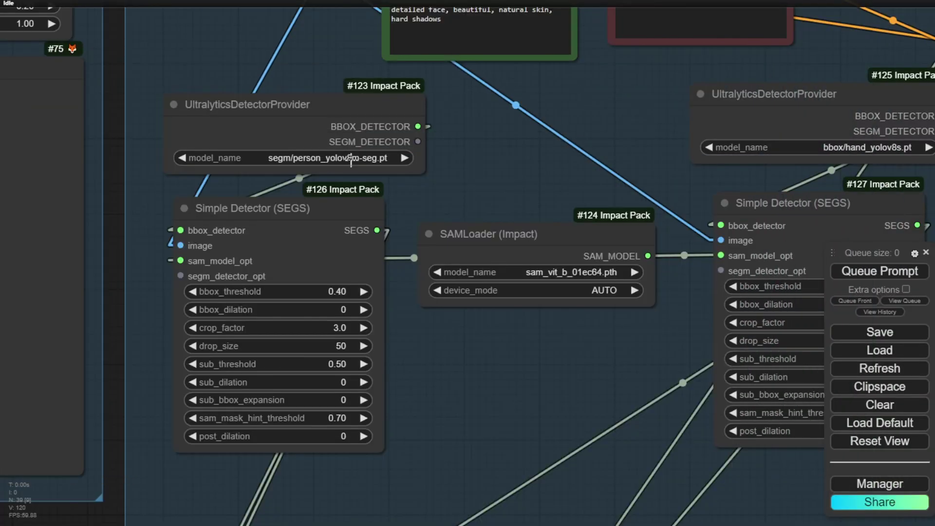
{"action": "scroll", "coordinate": [475, 173], "scroll_direction": "up", "scroll_amount": 10}
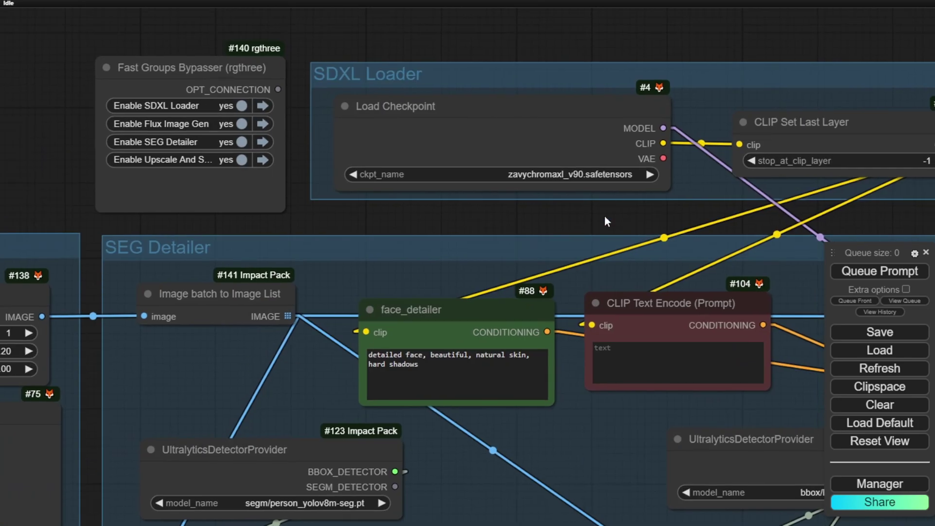
{"action": "scroll", "coordinate": [589, 223], "scroll_direction": "right", "scroll_amount": 8}
{"action": "scroll", "coordinate": [589, 223], "scroll_direction": "down", "scroll_amount": 2}
{"action": "scroll", "coordinate": [539, 308], "scroll_direction": "down", "scroll_amount": 5}
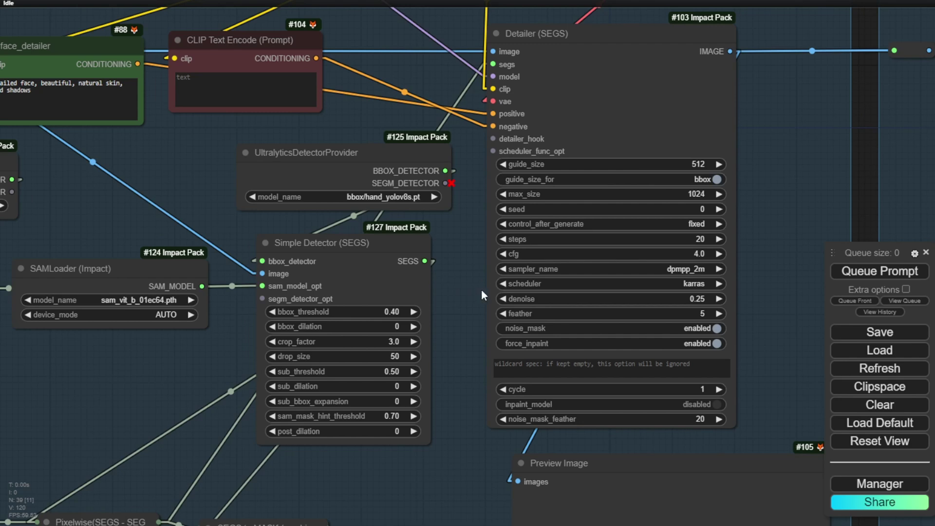
- Zoom into Save Image Extended to show the flux-img_ prefix and Calling Act III folder
{"action": "scroll", "coordinate": [574, 328], "scroll_direction": "right", "scroll_amount": 10}
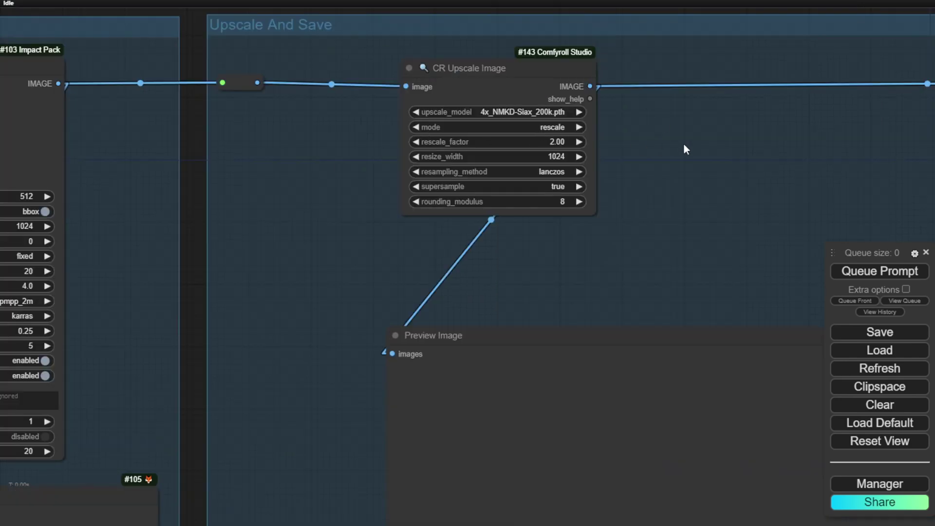
{"action": "scroll", "coordinate": [687, 149], "scroll_direction": "down", "scroll_amount": 2}
{"action": "scroll", "coordinate": [680, 194], "scroll_direction": "right", "scroll_amount": 10}
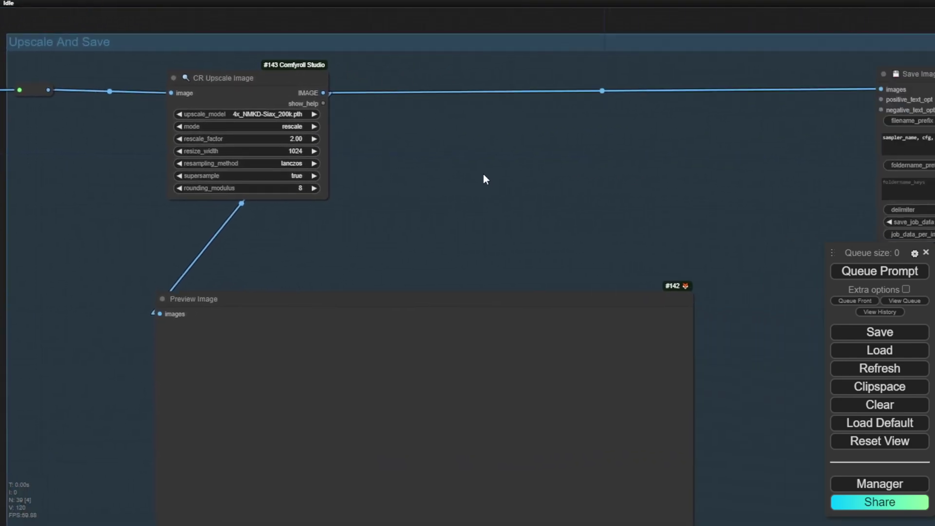
{"action": "scroll", "coordinate": [560, 185], "scroll_direction": "down", "scroll_amount": 5}
{"action": "left_click_drag", "start_coordinate": [671, 91], "coordinate": [364, 221]}
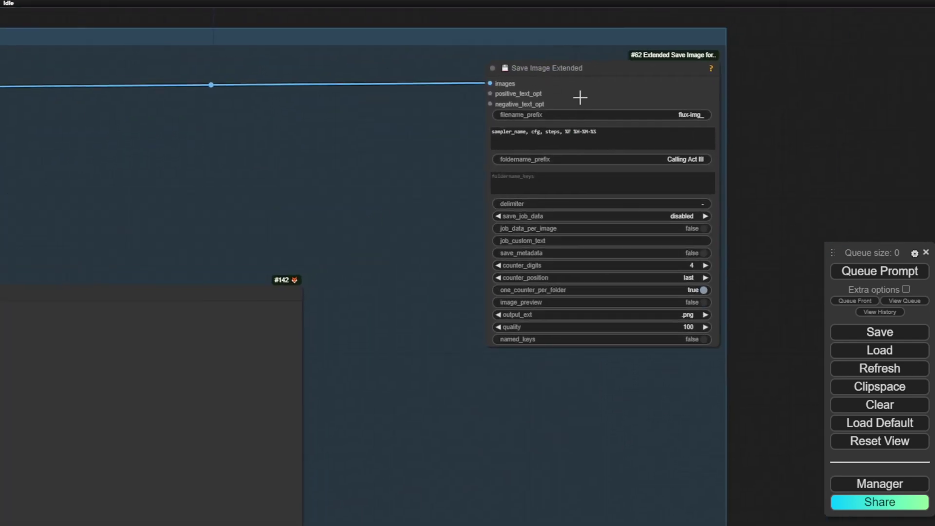
{"action": "scroll", "coordinate": [641, 190], "scroll_direction": "up", "scroll_amount": 3}
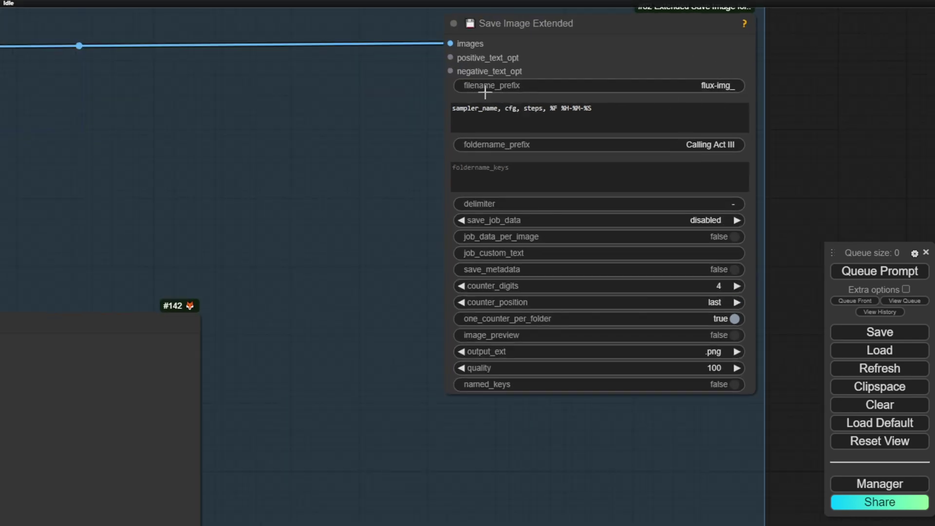
{"action": "scroll", "coordinate": [447, 126], "scroll_direction": "up", "scroll_amount": 3}
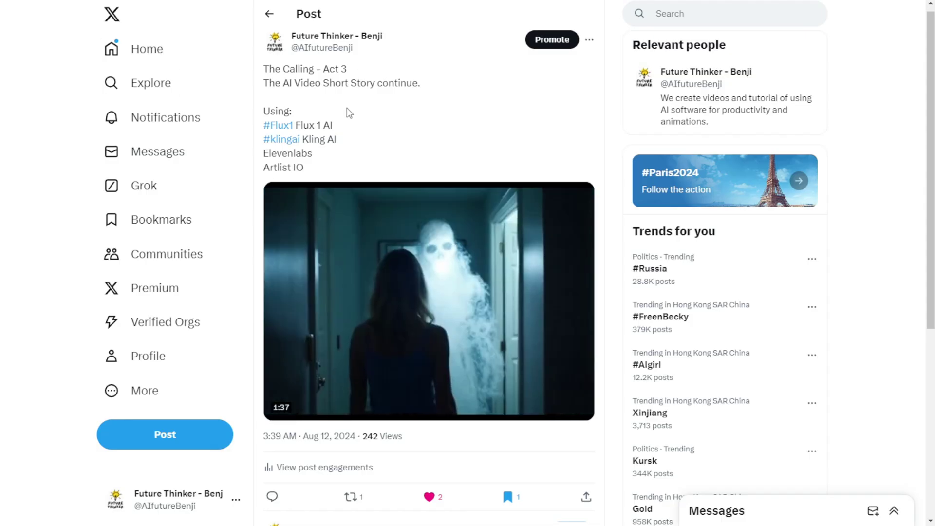
{"action": "mouse_move", "coordinate": [364, 281]}
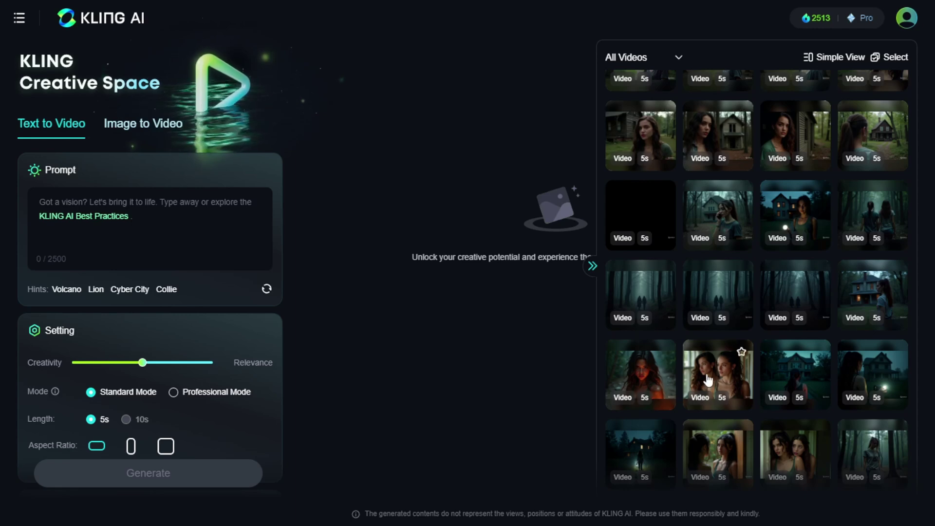
- Play the forest-walking clip and the close-up clip of the two girls
{"action": "scroll", "coordinate": [702, 378], "scroll_direction": "down", "scroll_amount": 5}
{"action": "scroll", "coordinate": [735, 427], "scroll_direction": "down", "scroll_amount": 3}
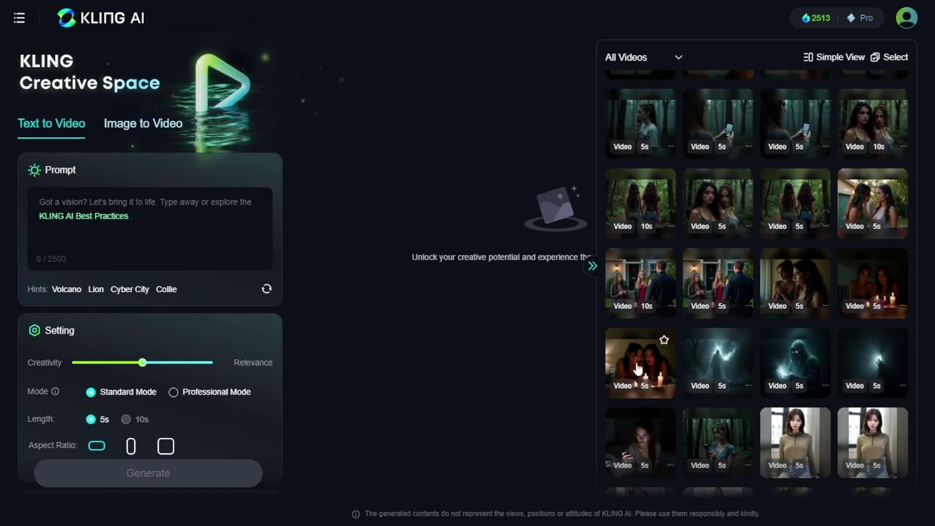
{"action": "scroll", "coordinate": [638, 397], "scroll_direction": "down", "scroll_amount": 2}
{"action": "scroll", "coordinate": [652, 388], "scroll_direction": "up", "scroll_amount": 2}
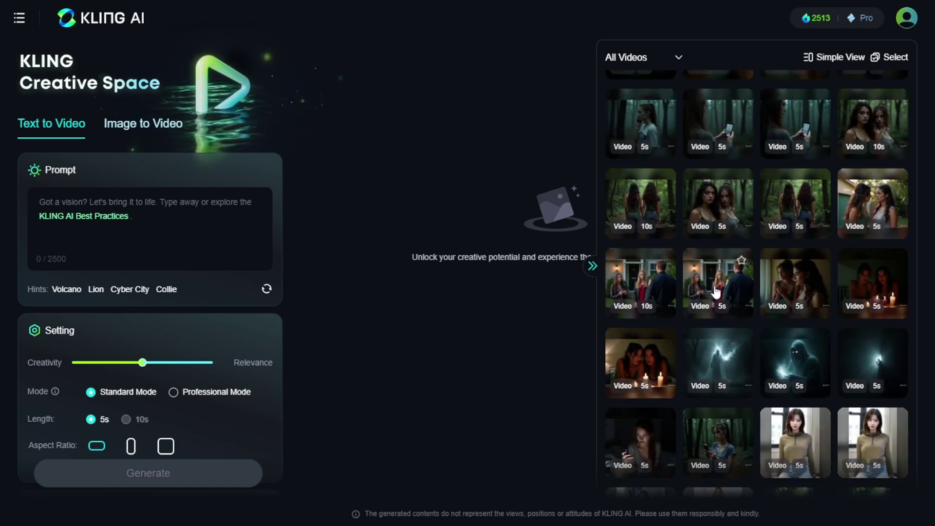
{"action": "left_click", "coordinate": [795, 204]}
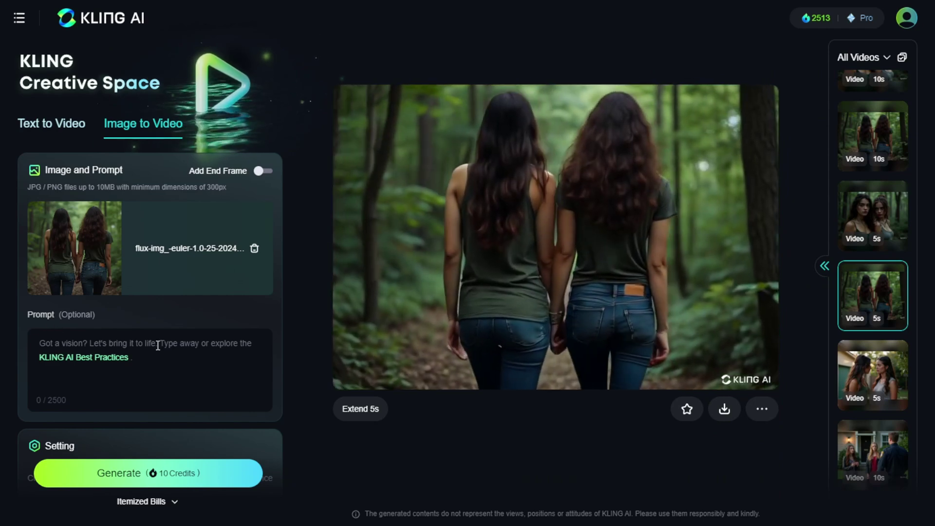
{"action": "left_click", "coordinate": [868, 220]}
- Load the backyard clip of two girls talking, then the phone-call clip with its prompt
{"action": "scroll", "coordinate": [865, 150], "scroll_direction": "up", "scroll_amount": 2}
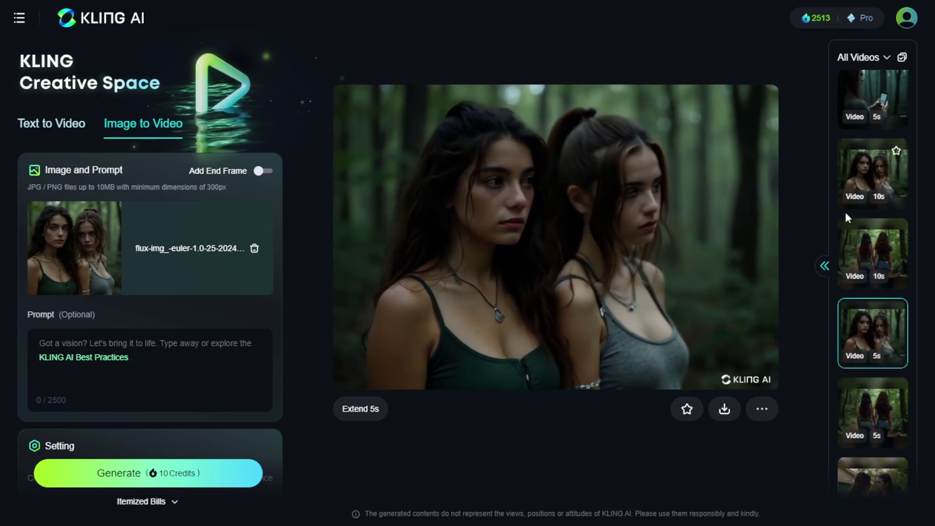
{"action": "scroll", "coordinate": [855, 244], "scroll_direction": "down", "scroll_amount": 3}
{"action": "left_click", "coordinate": [861, 299]}
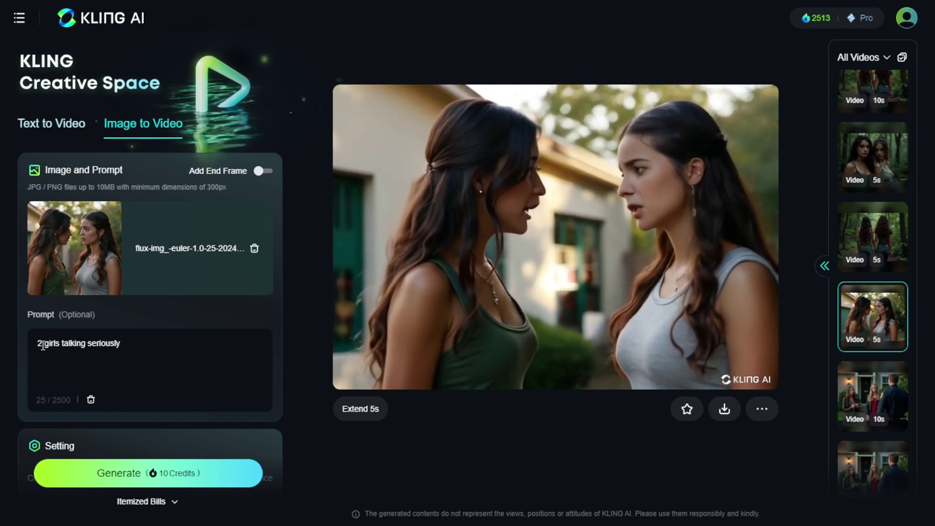
{"action": "mouse_move", "coordinate": [567, 214]}
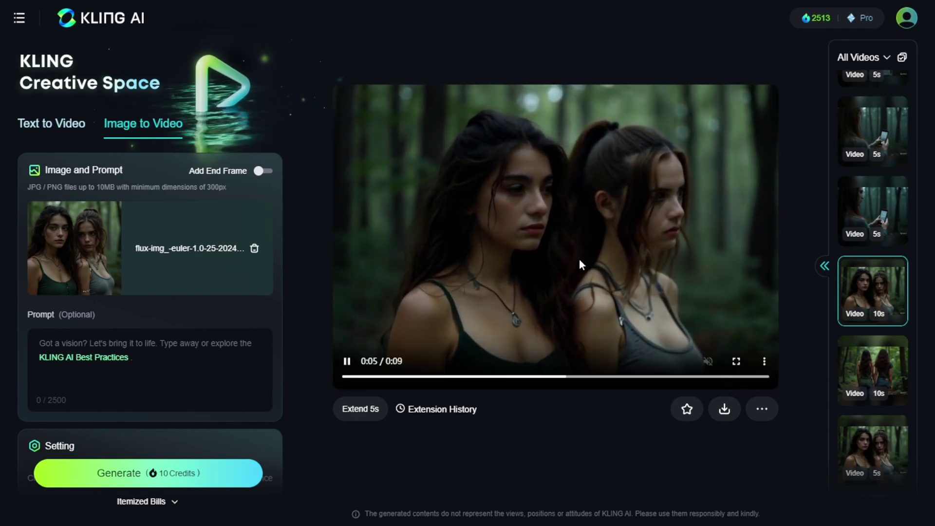
{"action": "scroll", "coordinate": [883, 192], "scroll_direction": "up", "scroll_amount": 3}
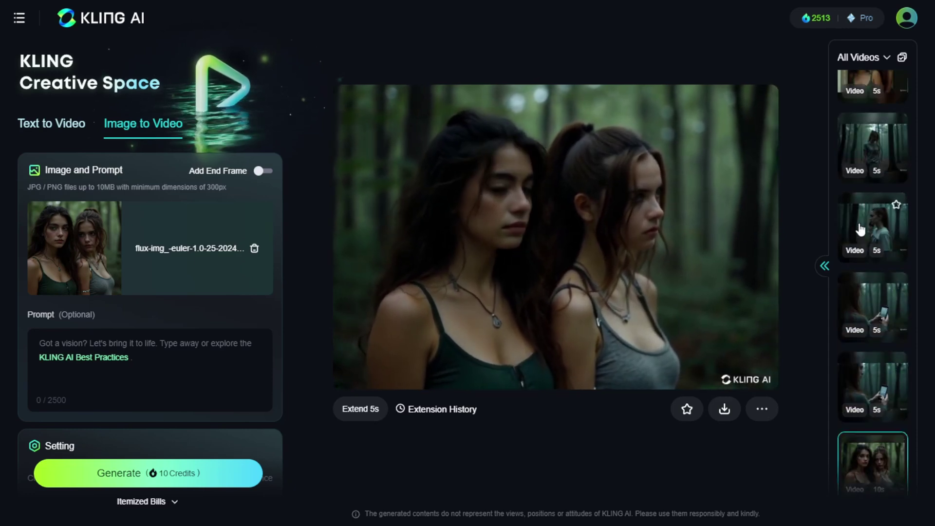
{"action": "left_click", "coordinate": [870, 224]}
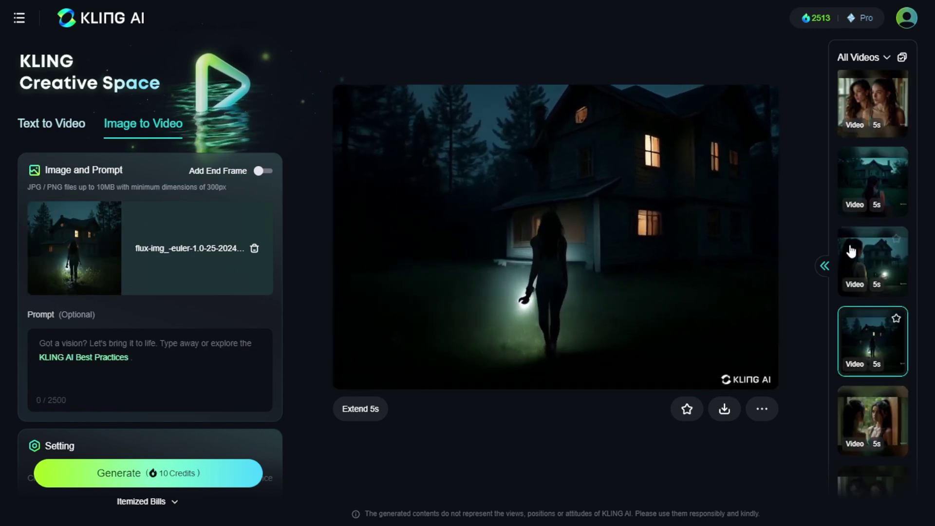
{"action": "scroll", "coordinate": [852, 251], "scroll_direction": "up", "scroll_amount": 2}
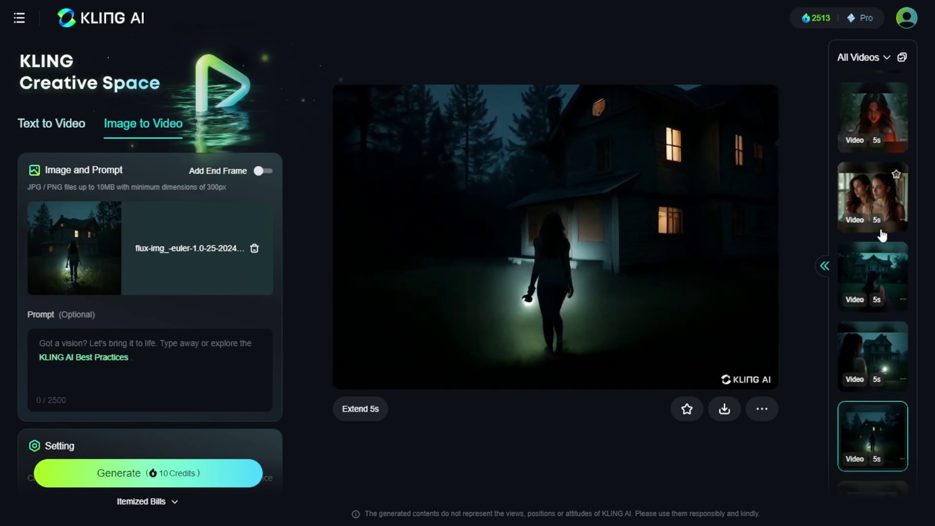
- Load the forest-walking clips with their end frames and scrub through the playing video
{"action": "scroll", "coordinate": [857, 229], "scroll_direction": "up", "scroll_amount": 6}
{"action": "scroll", "coordinate": [856, 214], "scroll_direction": "up", "scroll_amount": 1}
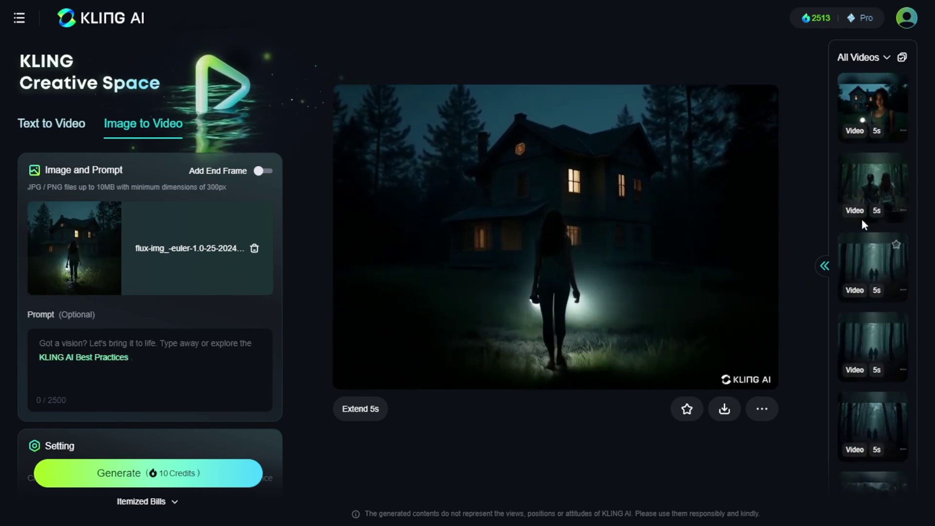
{"action": "left_click", "coordinate": [873, 253]}
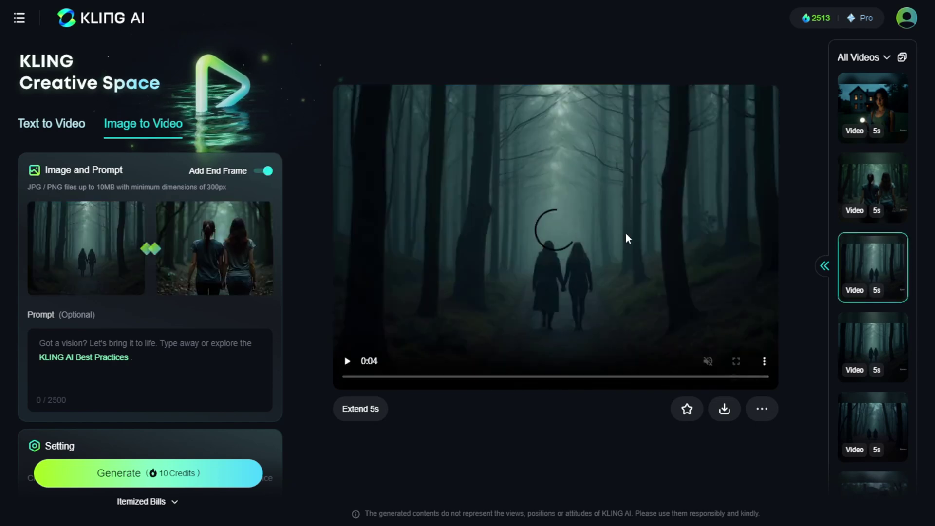
{"action": "left_click", "coordinate": [870, 186]}
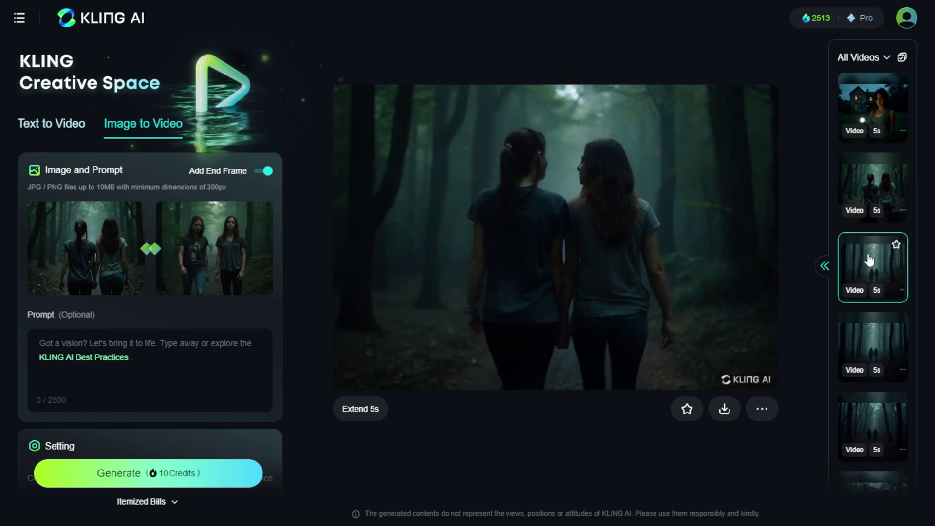
{"action": "left_click", "coordinate": [847, 264]}
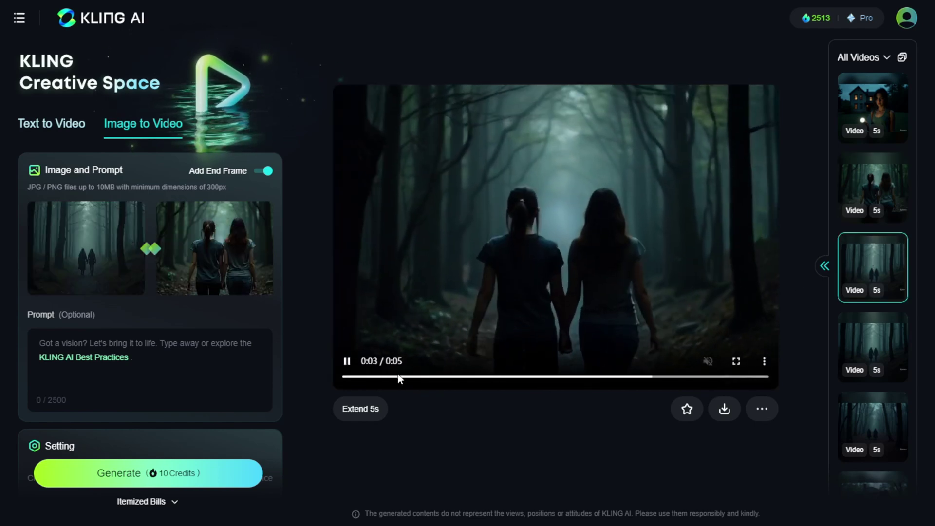
{"action": "left_click_drag", "start_coordinate": [396, 377], "coordinate": [662, 378]}
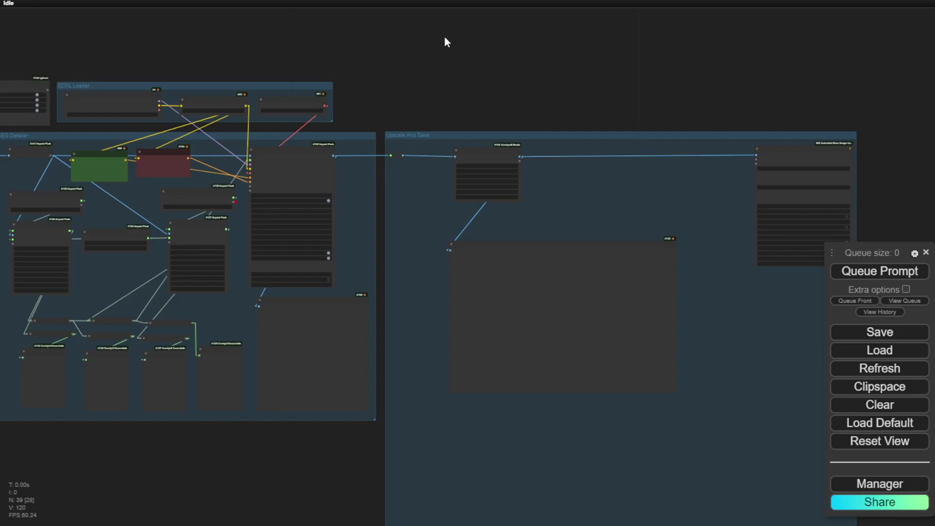
{"action": "scroll", "coordinate": [447, 42], "scroll_direction": "down", "scroll_amount": 2}
{"action": "scroll", "coordinate": [273, 163], "scroll_direction": "up", "scroll_amount": 10}
{"action": "scroll", "coordinate": [302, 146], "scroll_direction": "down", "scroll_amount": 2}
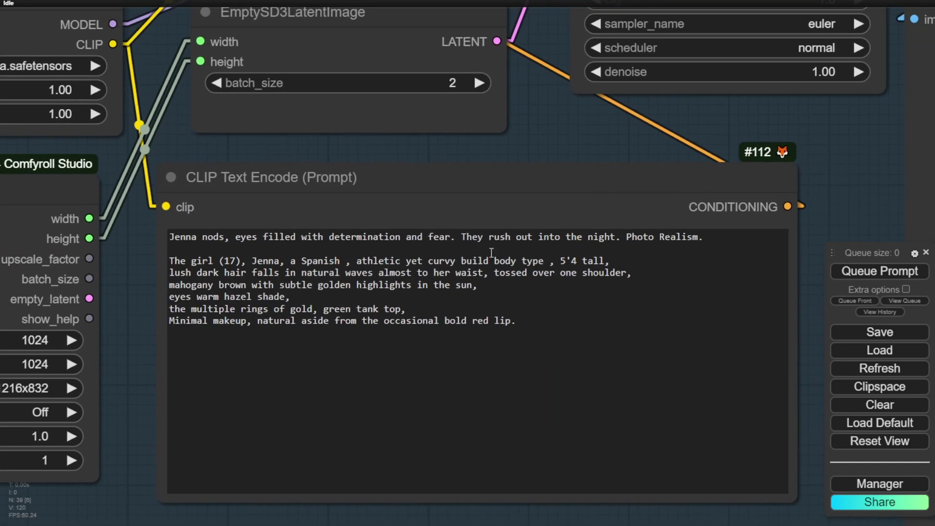
{"action": "scroll", "coordinate": [143, 297], "scroll_direction": "up", "scroll_amount": 3}
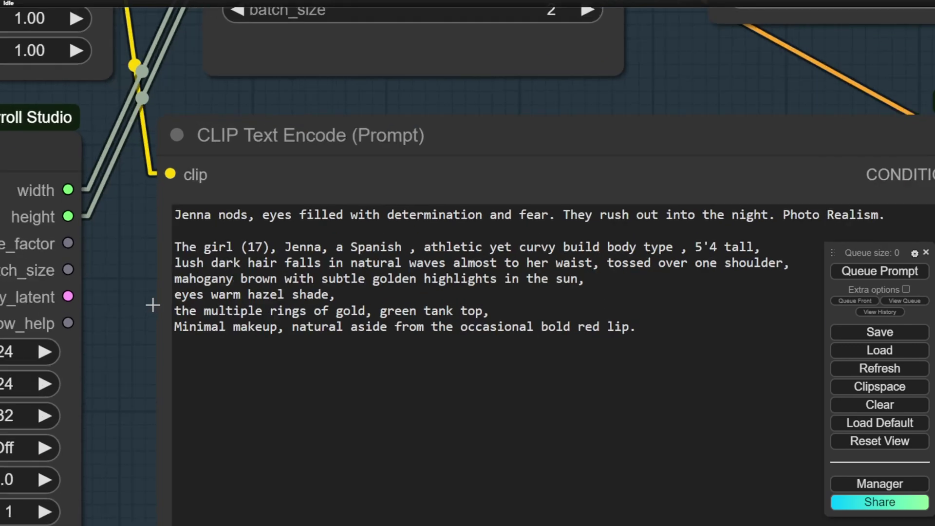
{"action": "left_click_drag", "start_coordinate": [128, 302], "coordinate": [17, 272]}
{"action": "left_click", "coordinate": [58, 211]}
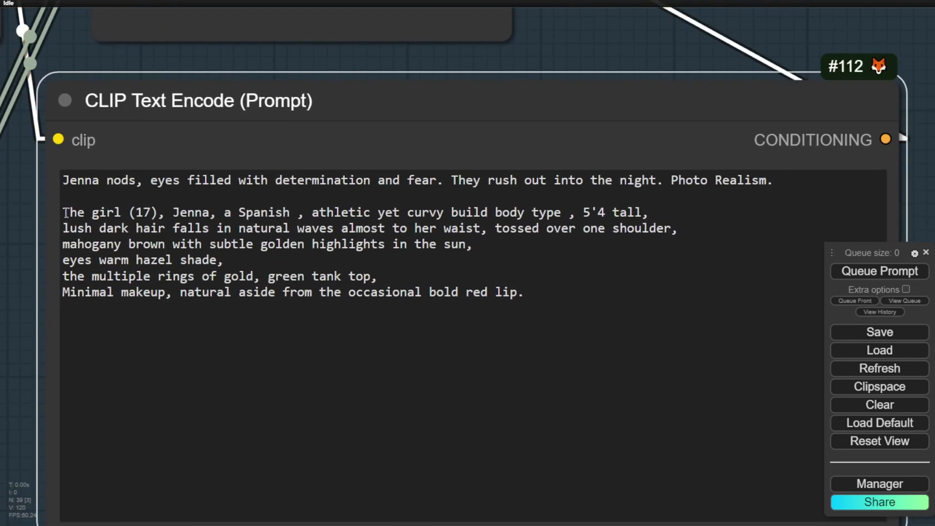
{"action": "left_click_drag", "start_coordinate": [63, 213], "coordinate": [554, 310]}
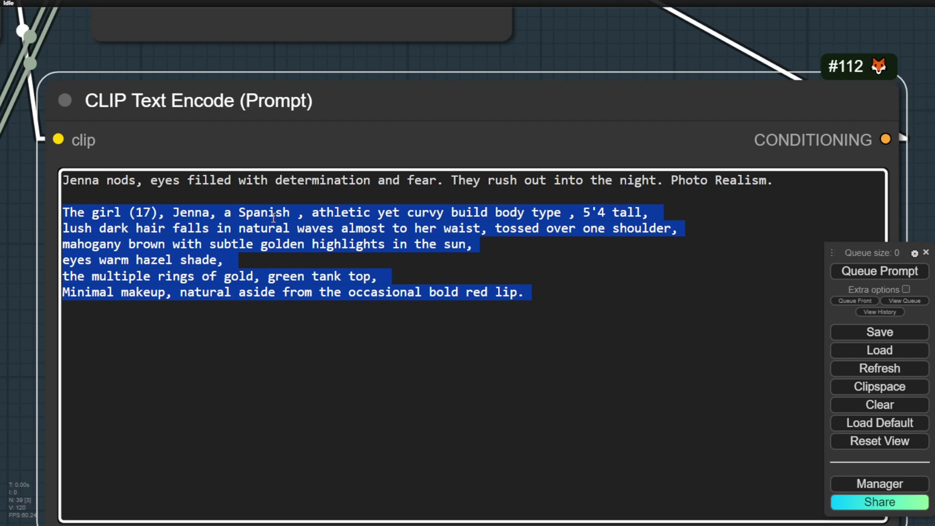
{"action": "triple_click", "coordinate": [249, 186]}
{"action": "scroll", "coordinate": [836, 191], "scroll_direction": "up", "scroll_amount": 1}
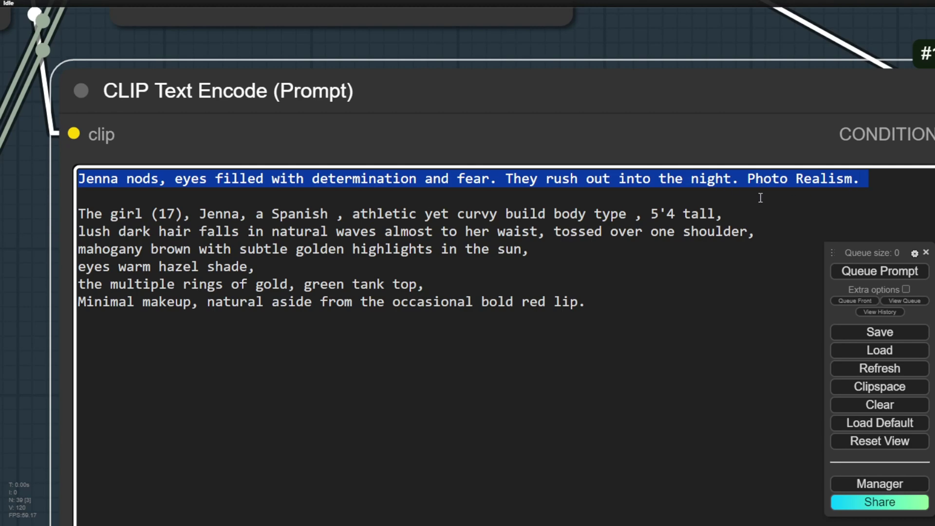
{"action": "left_click_drag", "start_coordinate": [712, 194], "coordinate": [627, 317]}
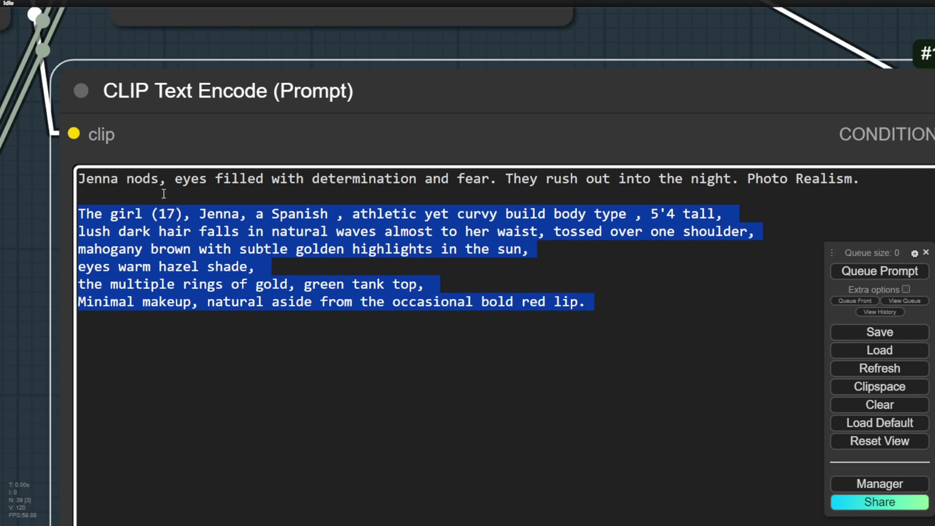
{"action": "left_click", "coordinate": [639, 285]}
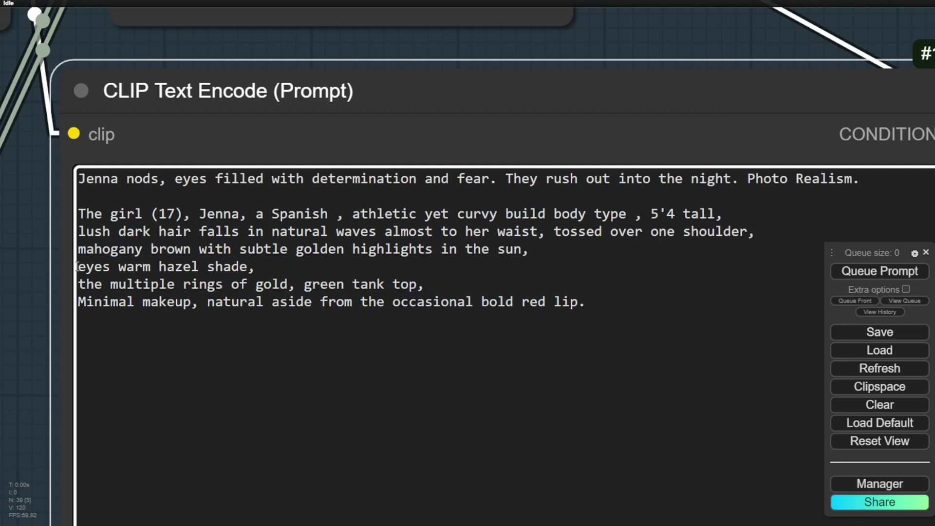
{"action": "scroll", "coordinate": [47, 285], "scroll_direction": "down", "scroll_amount": 4}
{"action": "scroll", "coordinate": [18, 294], "scroll_direction": "down", "scroll_amount": 3}
- Queue the workflow and keep the Flux Image Gen group in view while the run completes
{"action": "left_click_drag", "start_coordinate": [119, 302], "coordinate": [177, 323]}
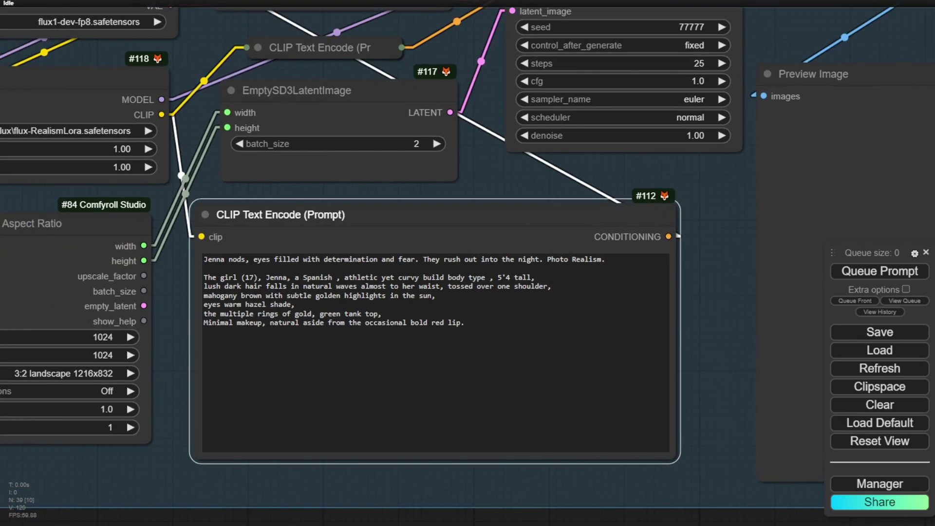
{"action": "left_click", "coordinate": [884, 271]}
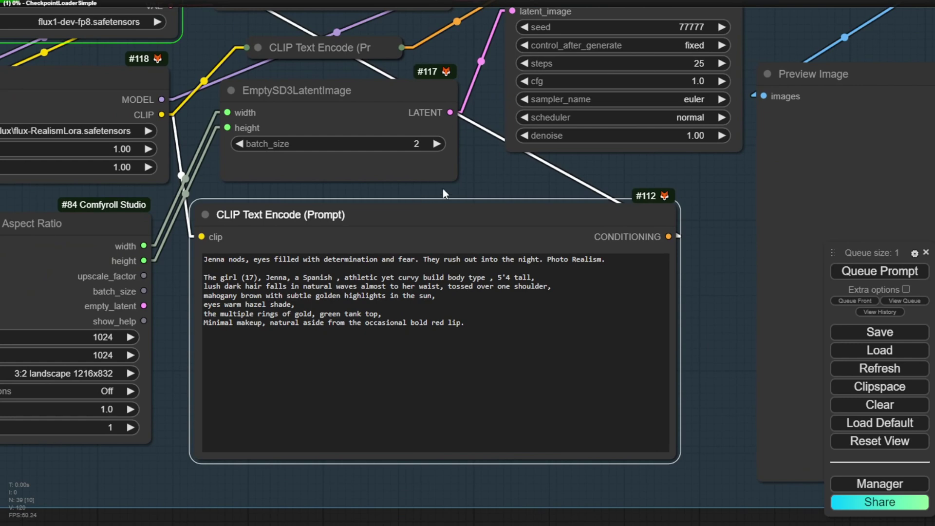
{"action": "left_click_drag", "start_coordinate": [486, 192], "coordinate": [500, 210]}
{"action": "scroll", "coordinate": [589, 262], "scroll_direction": "down", "scroll_amount": 8}
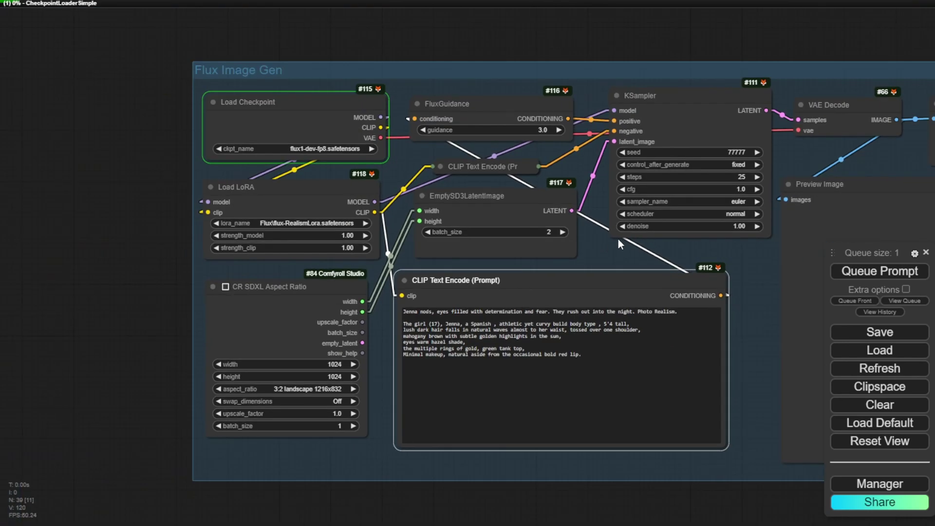
{"action": "scroll", "coordinate": [618, 238], "scroll_direction": "up", "scroll_amount": 3}
{"action": "left_click_drag", "start_coordinate": [492, 247], "coordinate": [379, 178]}
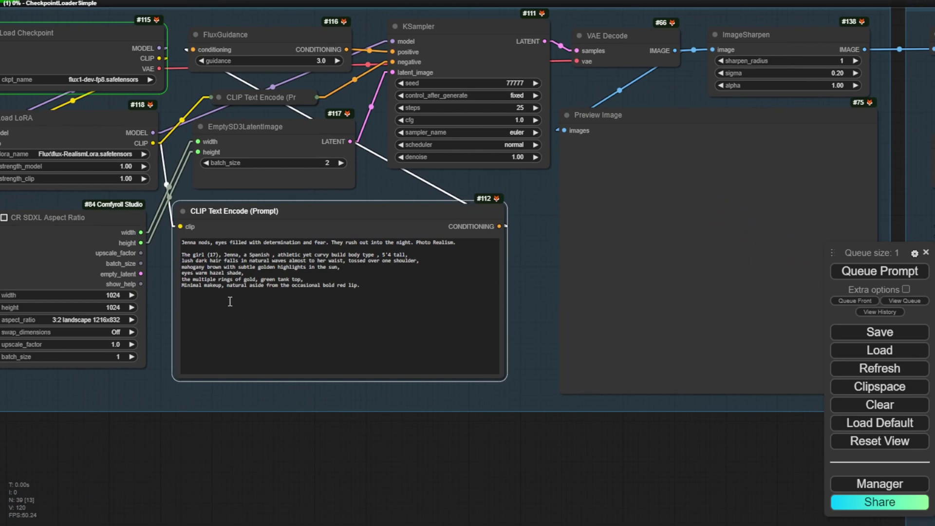
{"action": "left_click_drag", "start_coordinate": [505, 197], "coordinate": [523, 269]}
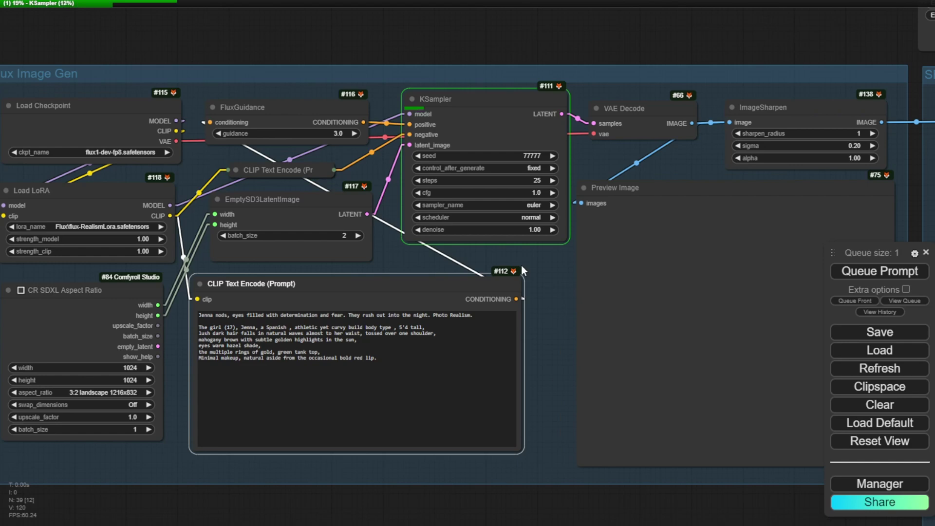
{"action": "scroll", "coordinate": [261, 111], "scroll_direction": "up", "scroll_amount": 4}
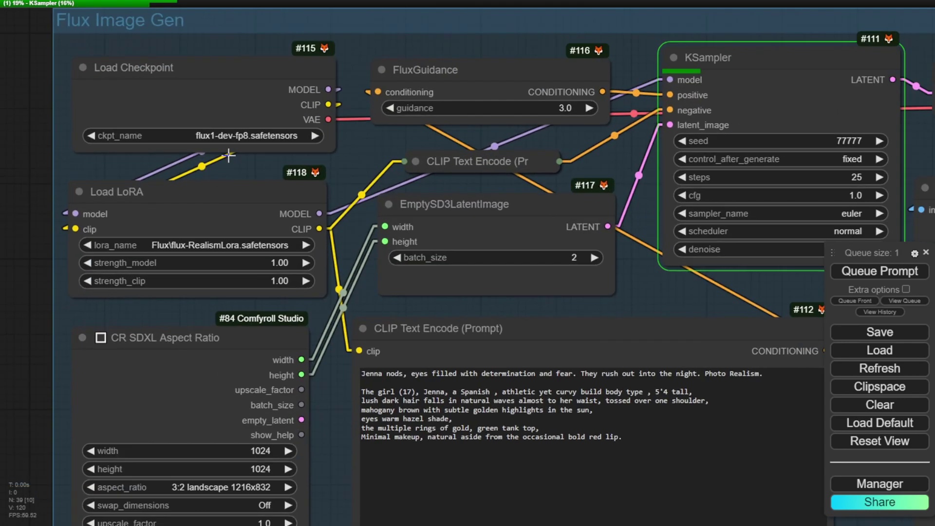
{"action": "scroll", "coordinate": [232, 132], "scroll_direction": "up", "scroll_amount": 2}
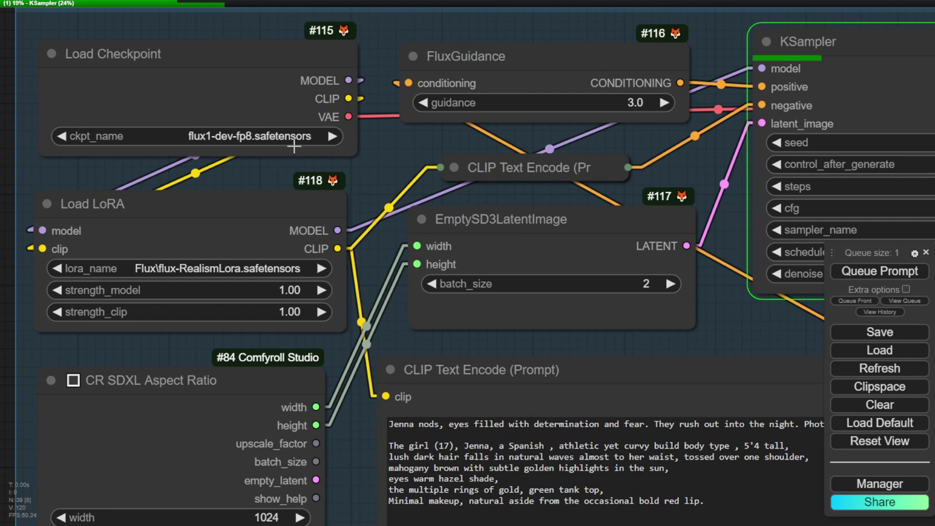
{"action": "scroll", "coordinate": [380, 179], "scroll_direction": "down", "scroll_amount": 3}
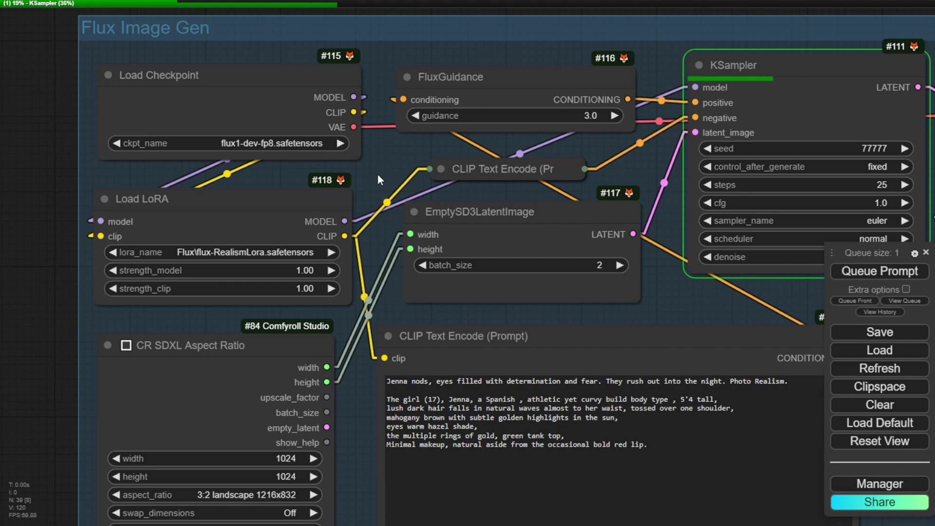
{"action": "scroll", "coordinate": [377, 174], "scroll_direction": "down", "scroll_amount": 2}
- Check the SEG Detailer and SDXL Loader groups, then place the generated previews beside the prompt
{"action": "left_click_drag", "start_coordinate": [787, 285], "coordinate": [581, 309]}
{"action": "scroll", "coordinate": [429, 106], "scroll_direction": "down", "scroll_amount": 5}
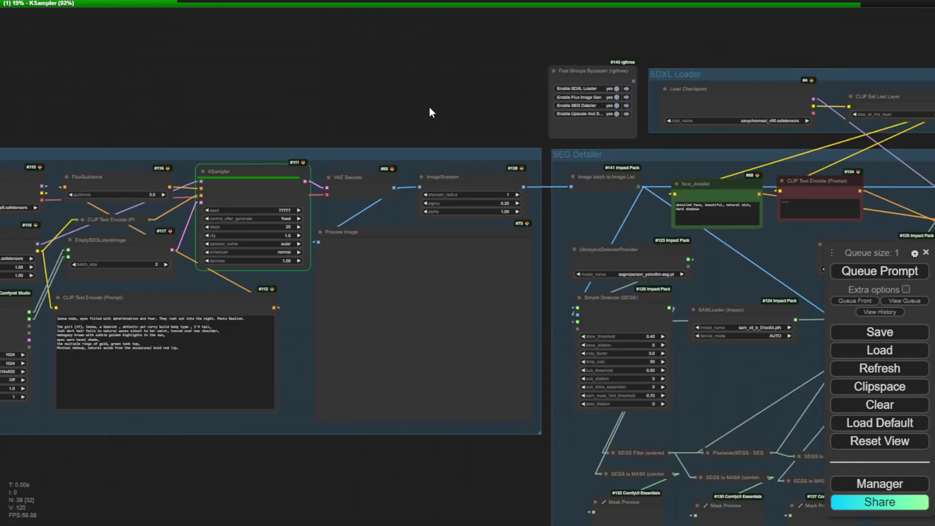
{"action": "left_click_drag", "start_coordinate": [361, 121], "coordinate": [491, 114]}
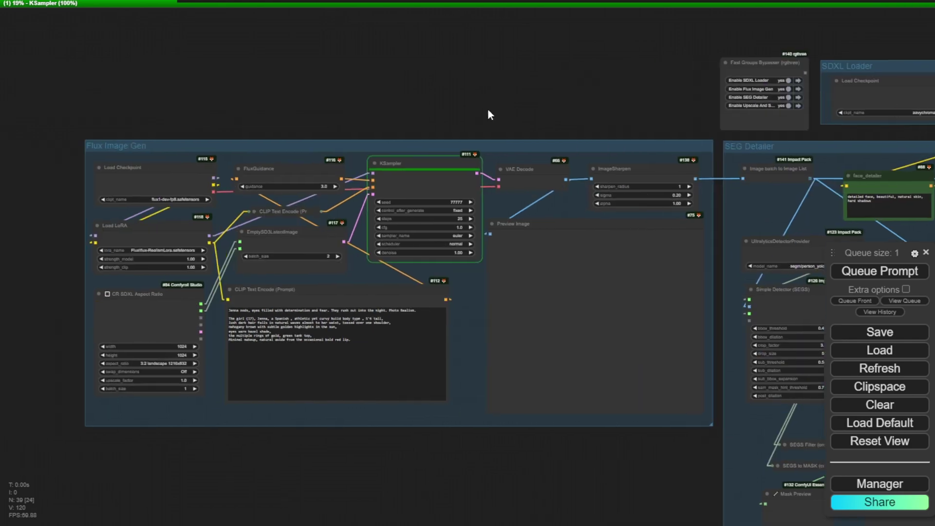
{"action": "scroll", "coordinate": [325, 258], "scroll_direction": "up", "scroll_amount": 10}
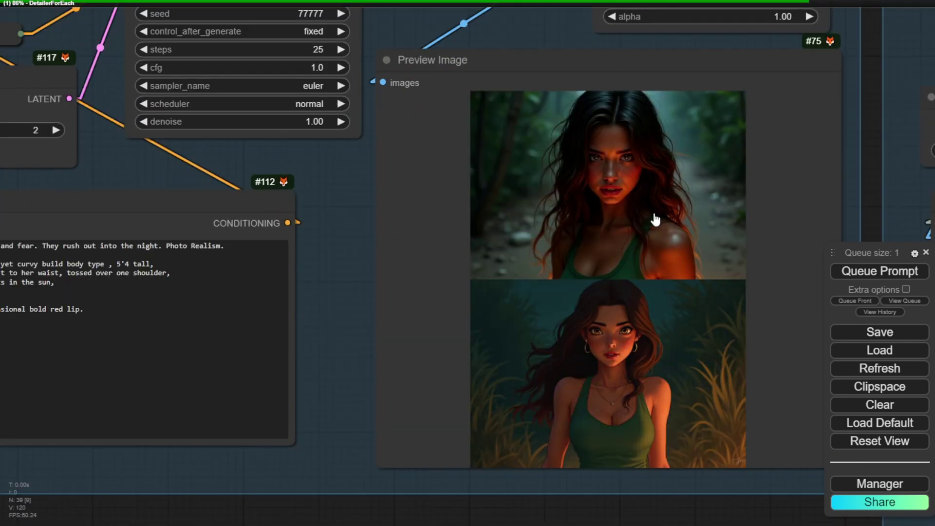
{"action": "scroll", "coordinate": [629, 380], "scroll_direction": "up", "scroll_amount": 4}
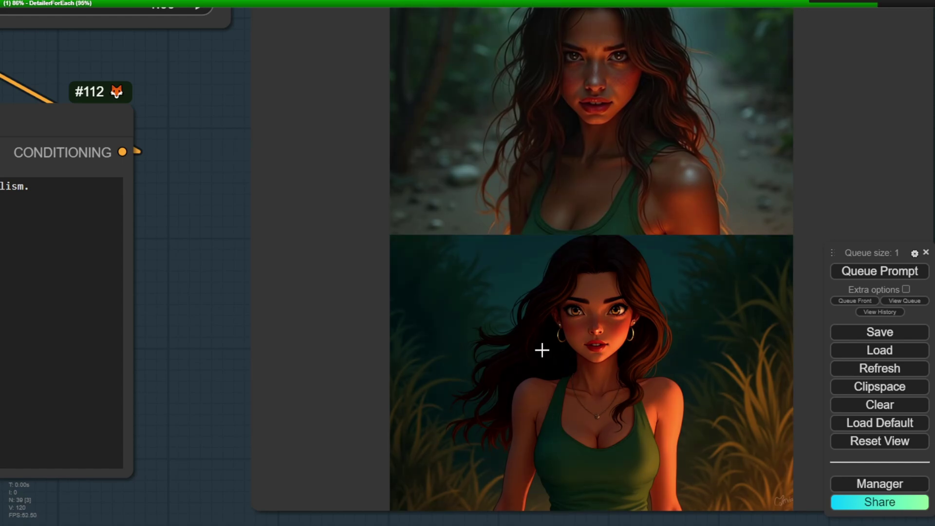
{"action": "scroll", "coordinate": [424, 292], "scroll_direction": "down", "scroll_amount": 6}
{"action": "left_click_drag", "start_coordinate": [278, 271], "coordinate": [426, 341]}
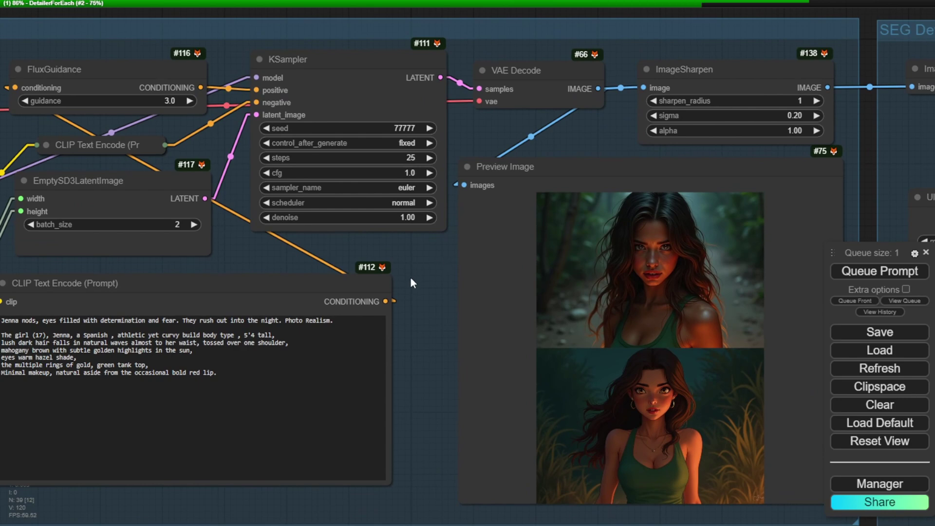
{"action": "left_click_drag", "start_coordinate": [414, 278], "coordinate": [240, 238]}
- View the first image of the girl in the green tank top alone, then both images again
{"action": "left_click", "coordinate": [538, 246]}
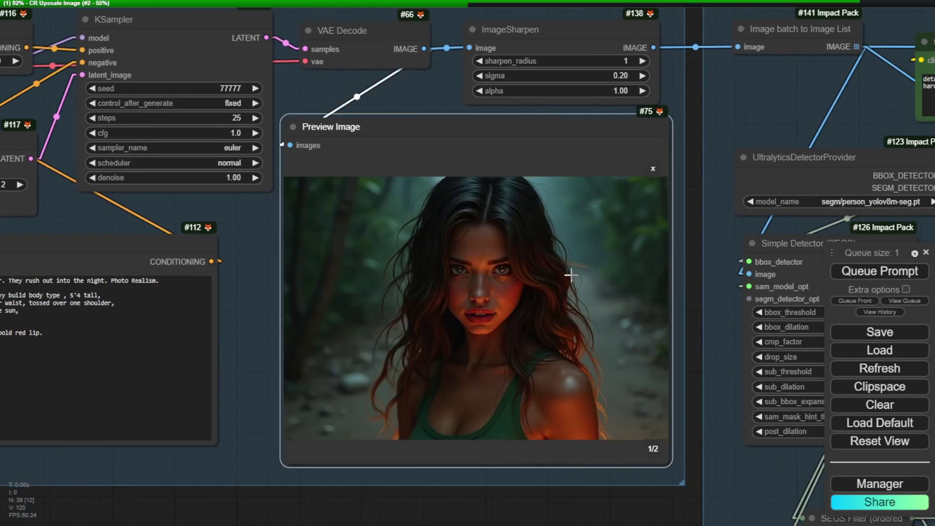
{"action": "left_click", "coordinate": [653, 169]}
{"action": "scroll", "coordinate": [649, 175], "scroll_direction": "down", "scroll_amount": 3}
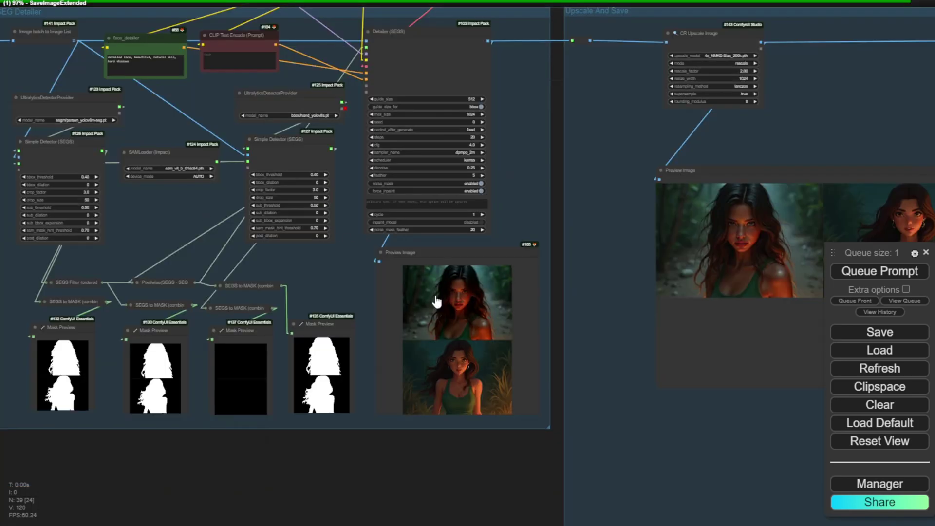
{"action": "scroll", "coordinate": [488, 297], "scroll_direction": "up", "scroll_amount": 6}
{"action": "scroll", "coordinate": [512, 344], "scroll_direction": "down", "scroll_amount": 6}
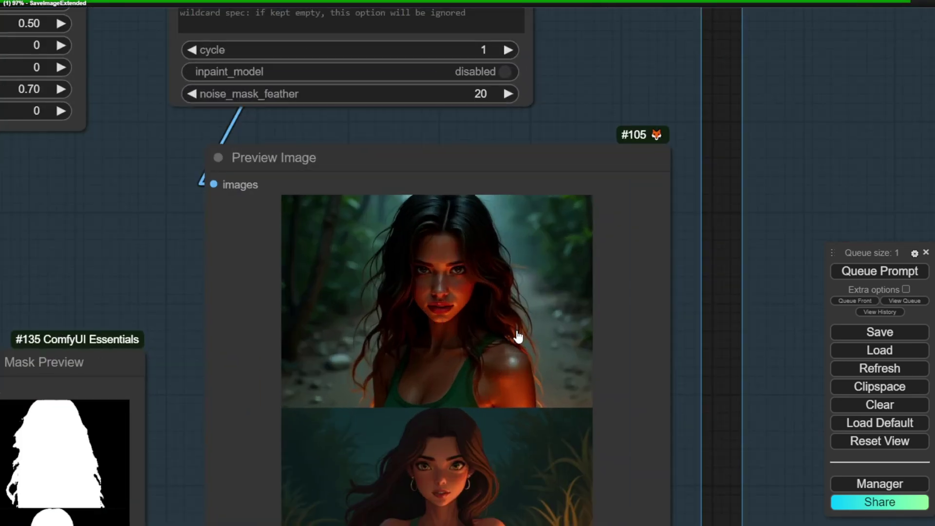
{"action": "scroll", "coordinate": [618, 313], "scroll_direction": "down", "scroll_amount": 4}
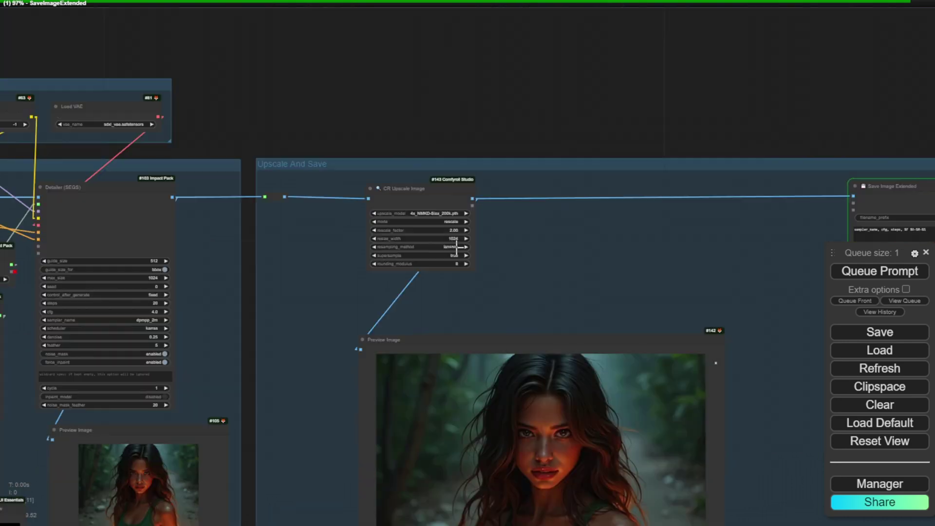
{"action": "scroll", "coordinate": [412, 231], "scroll_direction": "up", "scroll_amount": 6}
{"action": "scroll", "coordinate": [522, 257], "scroll_direction": "down", "scroll_amount": 8}
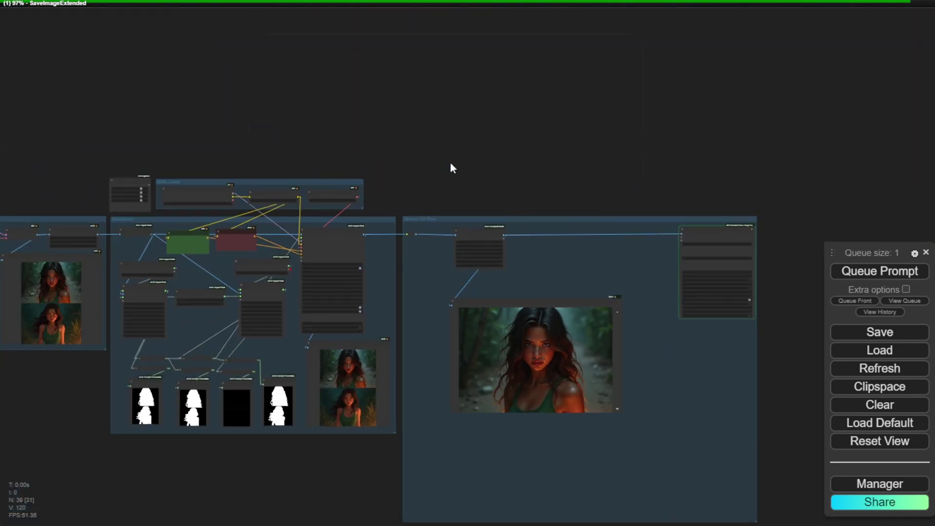
- Frame the entire Flux Image Gen group at a readable size
{"action": "left_click_drag", "start_coordinate": [450, 168], "coordinate": [704, 90]}
{"action": "scroll", "coordinate": [321, 183], "scroll_direction": "up", "scroll_amount": 5}
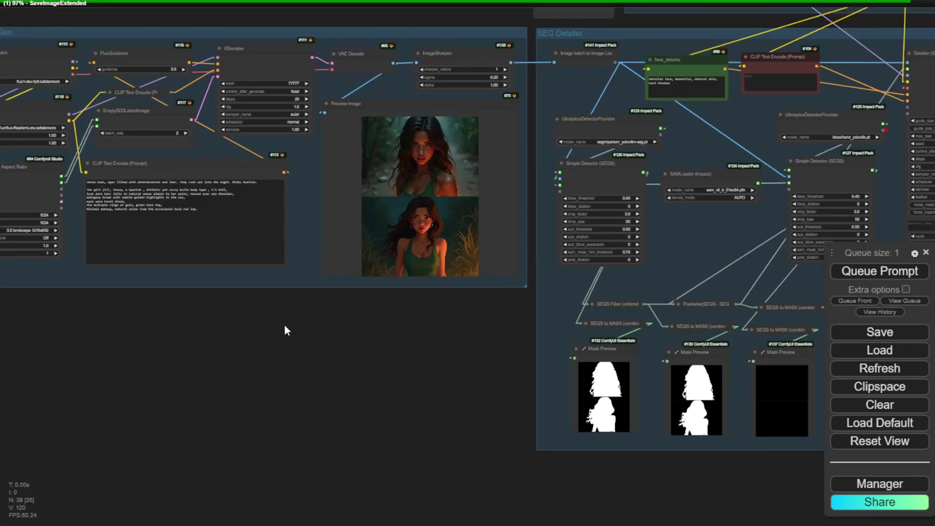
{"action": "left_click_drag", "start_coordinate": [351, 357], "coordinate": [530, 472]}
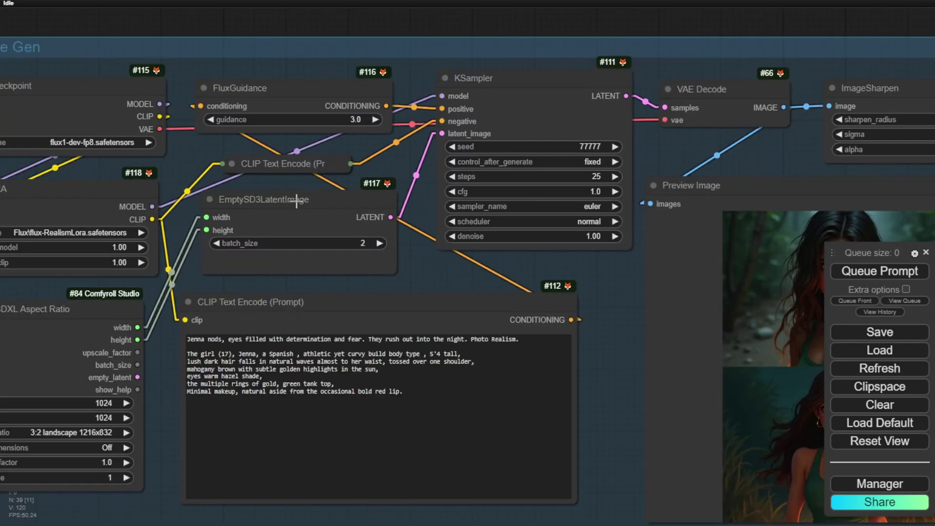
{"action": "scroll", "coordinate": [293, 200], "scroll_direction": "up", "scroll_amount": 4}
{"action": "left_click_drag", "start_coordinate": [269, 30], "coordinate": [447, 25]}
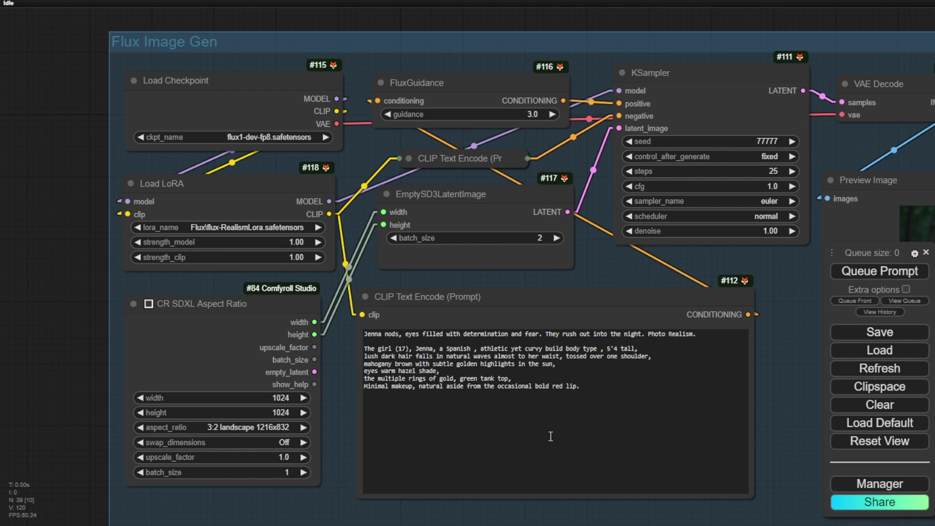
- Put the 'Under the shroud of darkness' woods scene and Megan's paragraph into the prompt, checking against the Word script
{"action": "scroll", "coordinate": [477, 375], "scroll_direction": "down", "scroll_amount": 2}
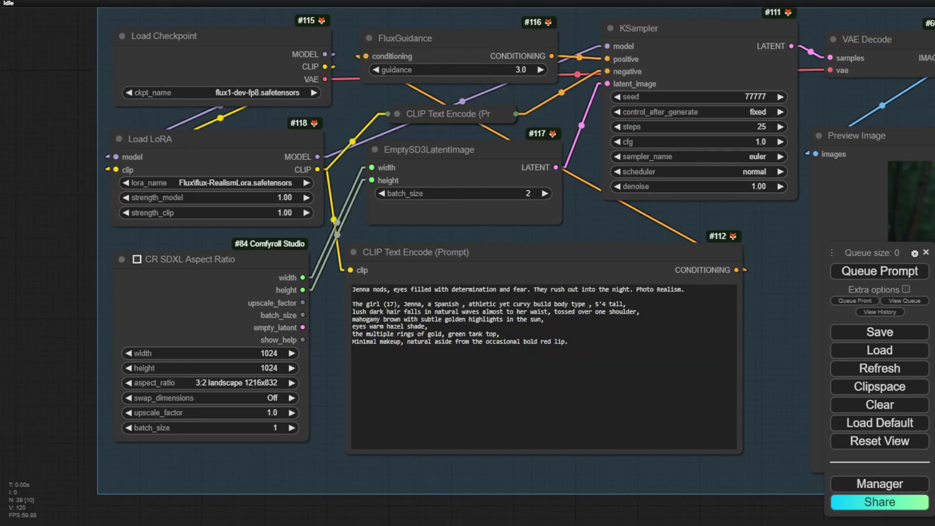
{"action": "key", "text": "ctrl+z"}
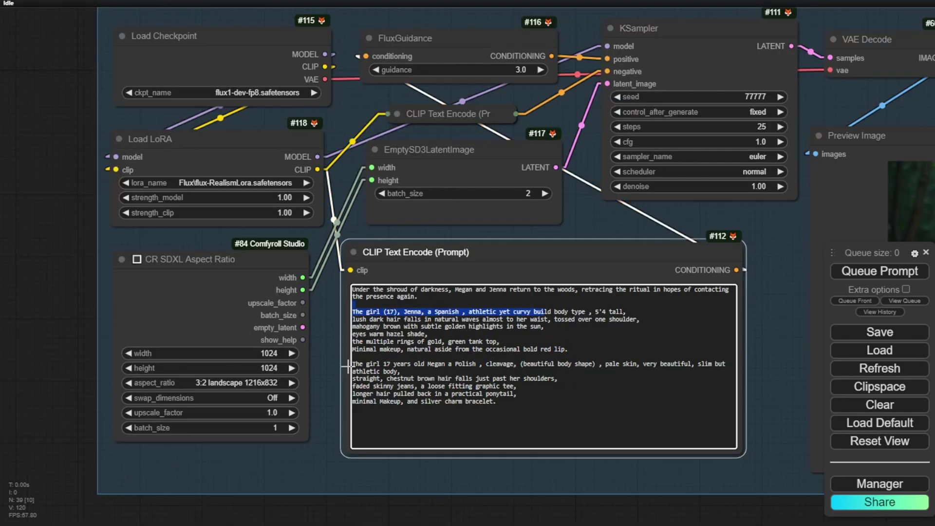
{"action": "scroll", "coordinate": [453, 431], "scroll_direction": "up", "scroll_amount": 7}
{"action": "left_click_drag", "start_coordinate": [369, 153], "coordinate": [469, 153]}
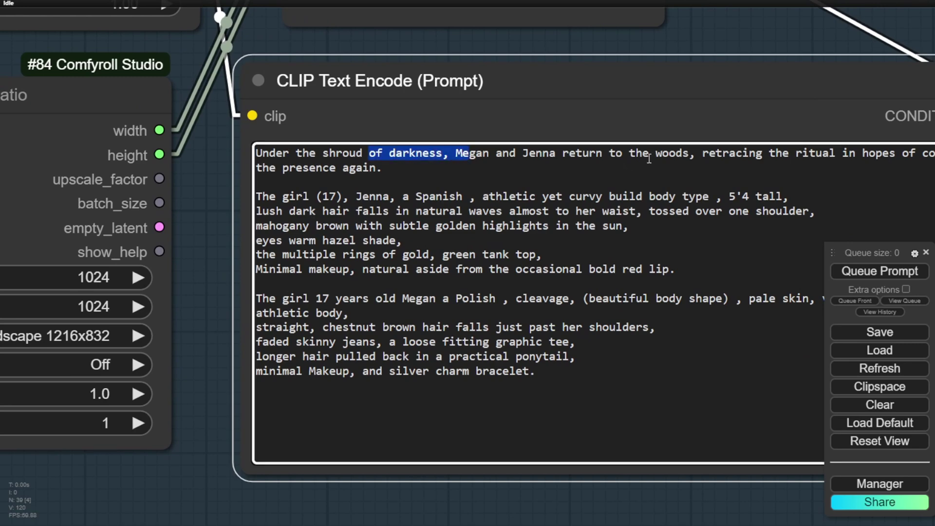
{"action": "left_click_drag", "start_coordinate": [735, 24], "coordinate": [597, 20]}
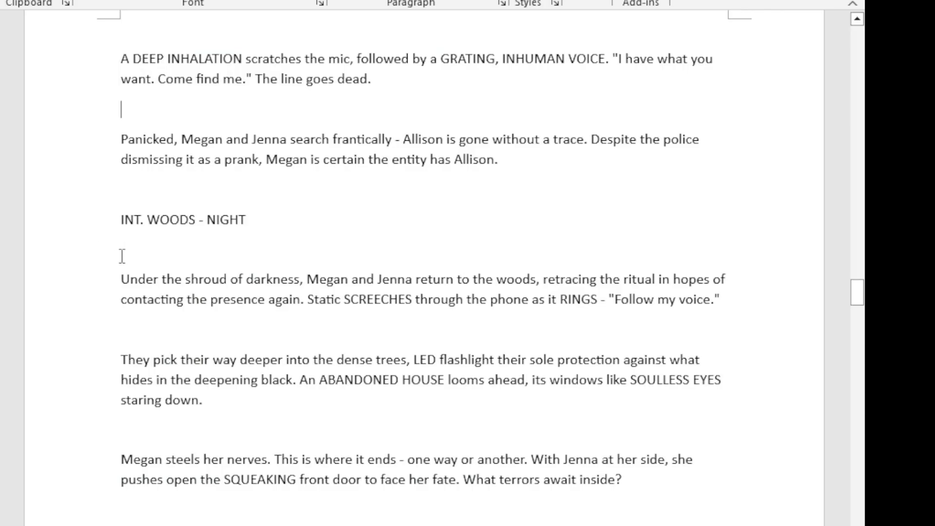
{"action": "left_click", "coordinate": [121, 280]}
{"action": "left_click_drag", "start_coordinate": [119, 278], "coordinate": [710, 305]}
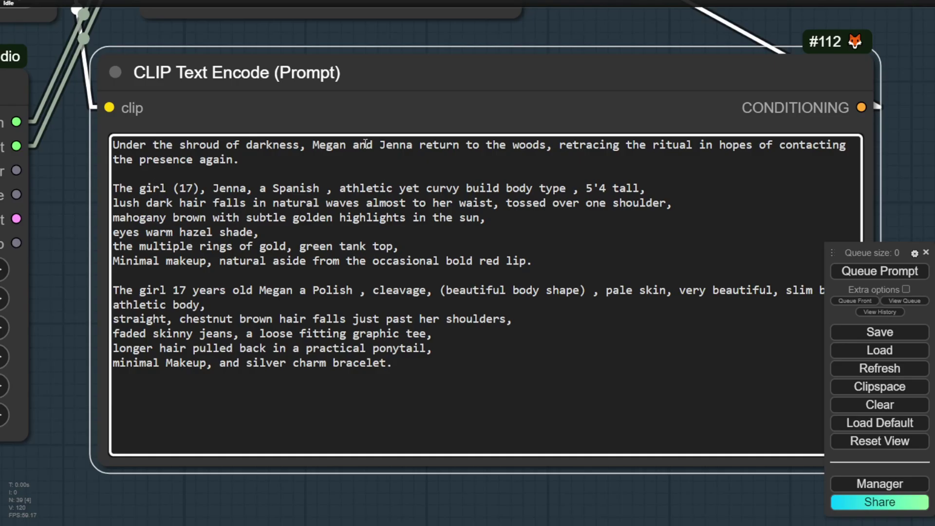
{"action": "left_click", "coordinate": [146, 217]}
{"action": "left_click_drag", "start_coordinate": [116, 188], "coordinate": [561, 265]}
{"action": "left_click_drag", "start_coordinate": [119, 291], "coordinate": [480, 375]}
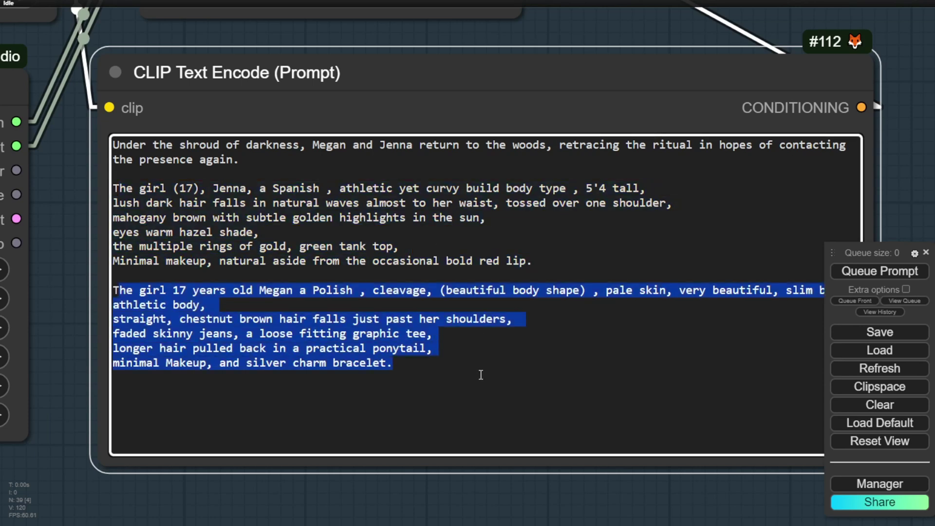
{"action": "left_click", "coordinate": [419, 363]}
{"action": "left_click_drag", "start_coordinate": [393, 363], "coordinate": [113, 290]}
{"action": "left_click", "coordinate": [639, 257]}
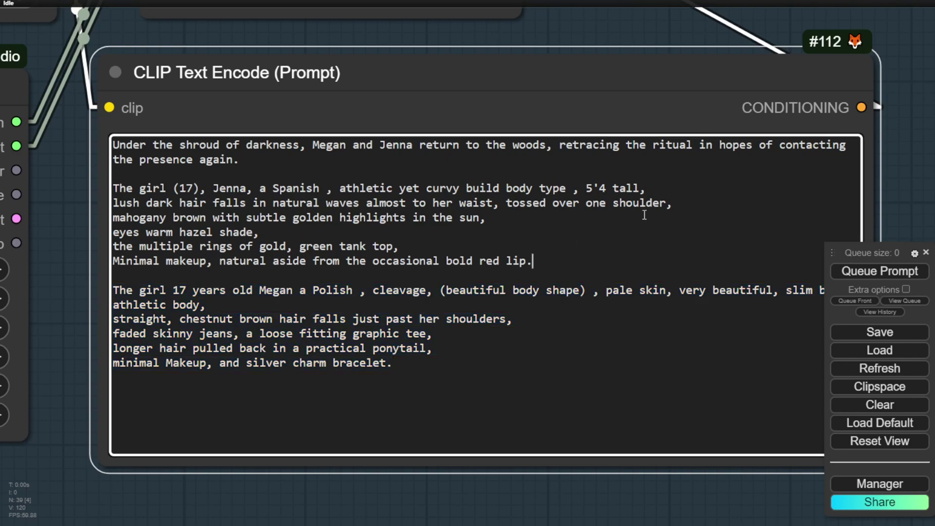
{"action": "scroll", "coordinate": [719, 87], "scroll_direction": "down", "scroll_amount": 4}
{"action": "scroll", "coordinate": [719, 87], "scroll_direction": "down", "scroll_amount": 2}
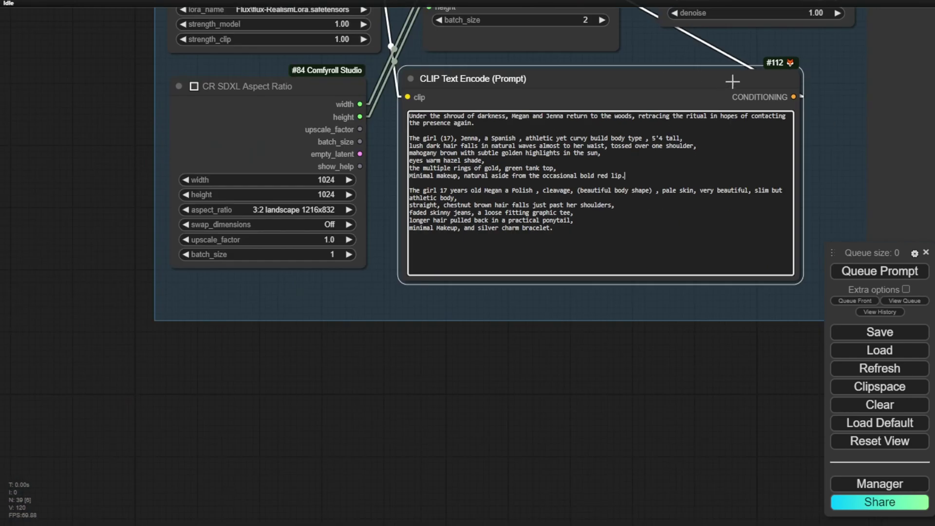
- Queue the updated Megan and Jenna woods prompt with Ctrl+Enter and follow the KSampler progress
{"action": "scroll", "coordinate": [682, 151], "scroll_direction": "up", "scroll_amount": 6}
{"action": "key", "text": "ctrl+Return"}
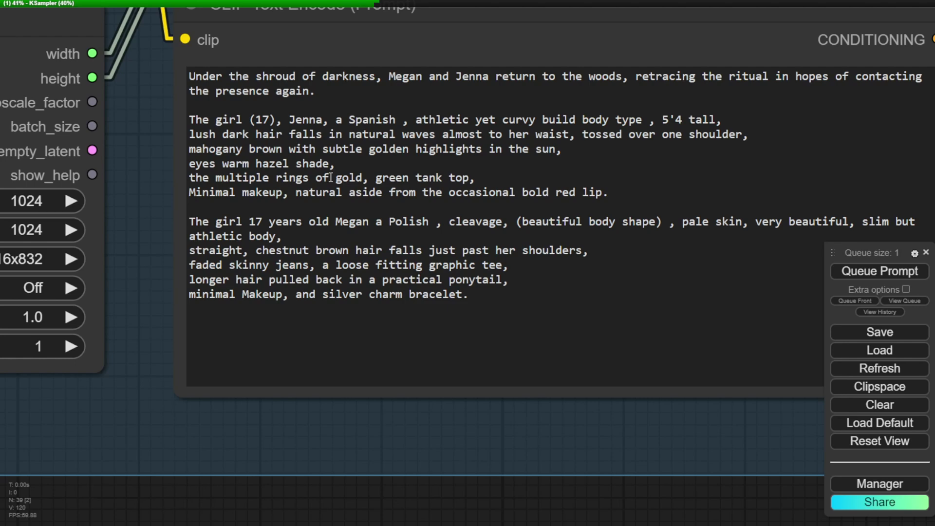
{"action": "scroll", "coordinate": [467, 437], "scroll_direction": "down", "scroll_amount": 3}
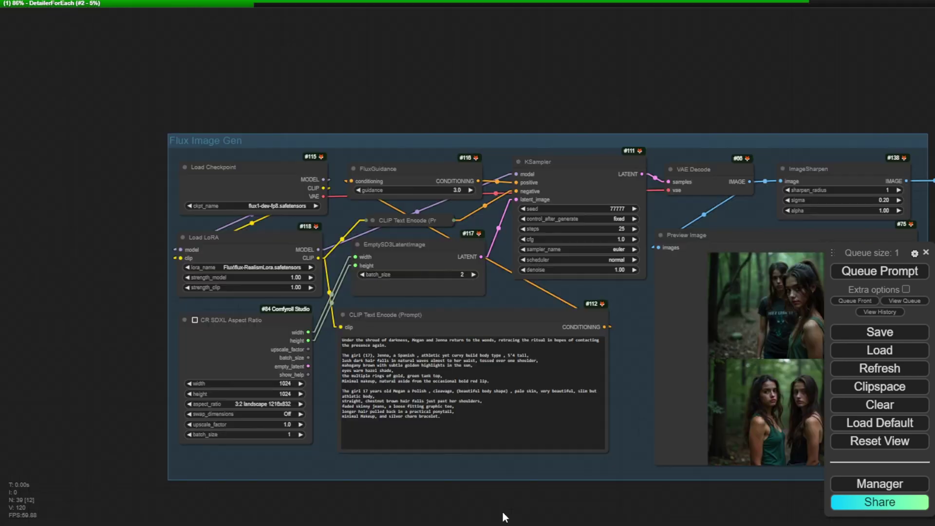
- Enlarge the second generated image of the two girls in the woods
{"action": "scroll", "coordinate": [233, 469], "scroll_direction": "up", "scroll_amount": 5}
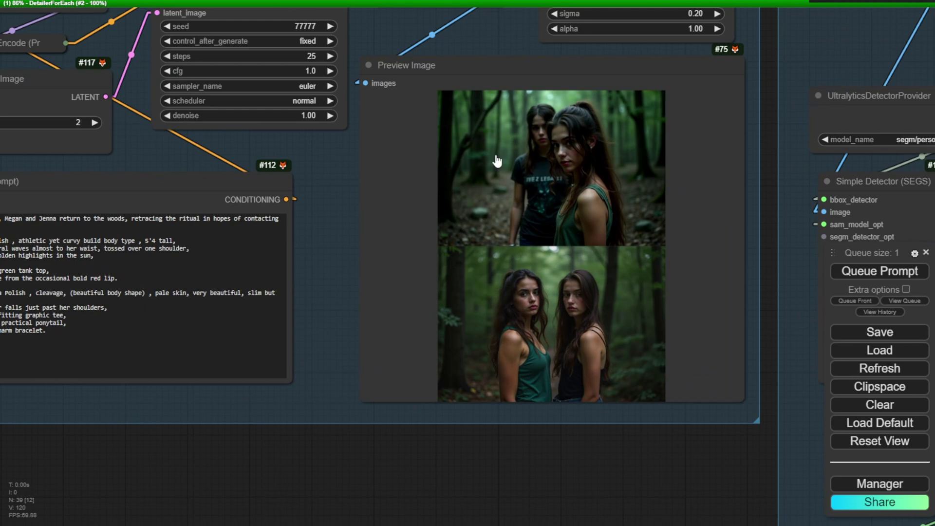
{"action": "scroll", "coordinate": [560, 200], "scroll_direction": "up", "scroll_amount": 5}
{"action": "left_click", "coordinate": [508, 193]}
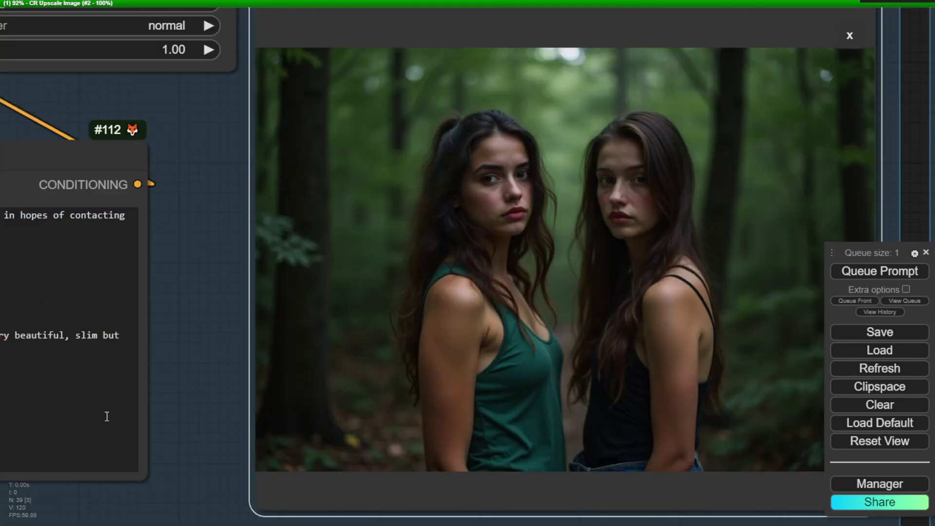
- Compare the enlarged image with the prompt's Jenna and Megan descriptions
{"action": "left_click_drag", "start_coordinate": [184, 388], "coordinate": [774, 321]}
{"action": "double_click", "coordinate": [190, 184]}
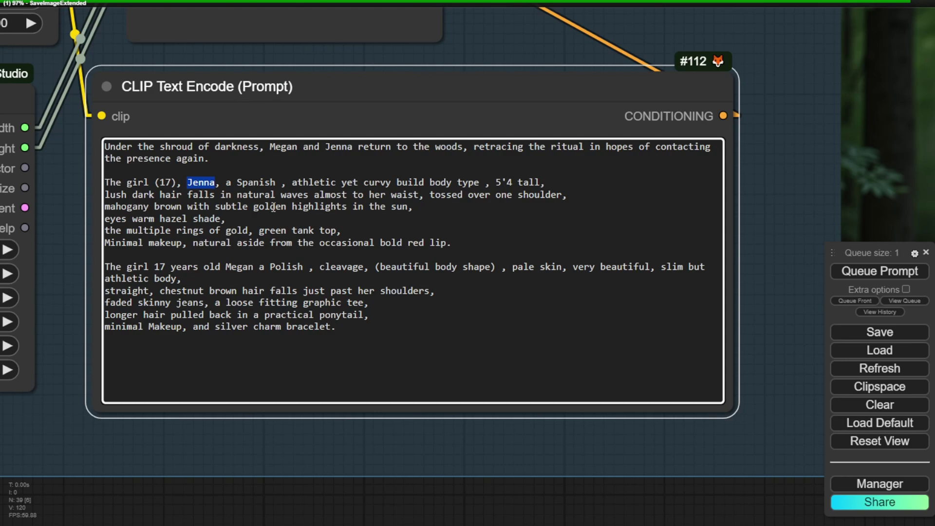
{"action": "left_click_drag", "start_coordinate": [760, 188], "coordinate": [173, 187]}
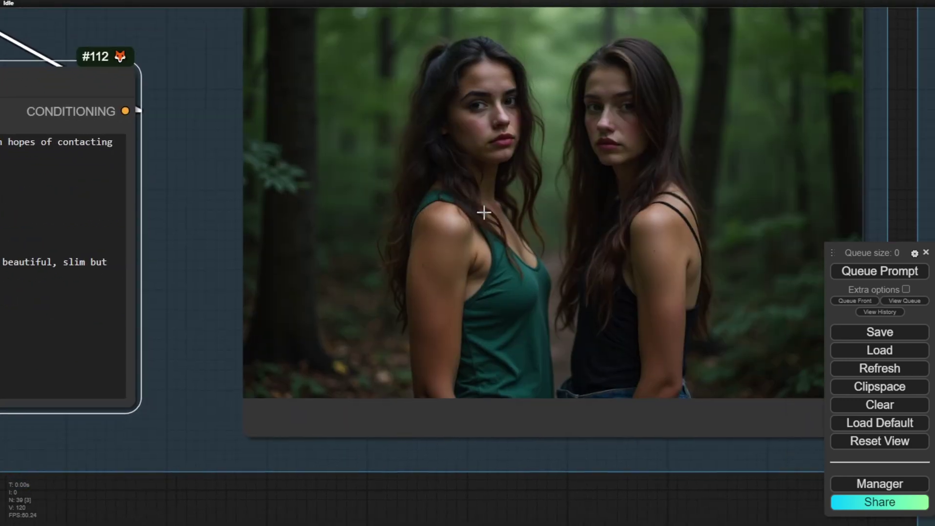
{"action": "scroll", "coordinate": [482, 212], "scroll_direction": "down", "scroll_amount": 3}
{"action": "scroll", "coordinate": [616, 244], "scroll_direction": "up", "scroll_amount": 2}
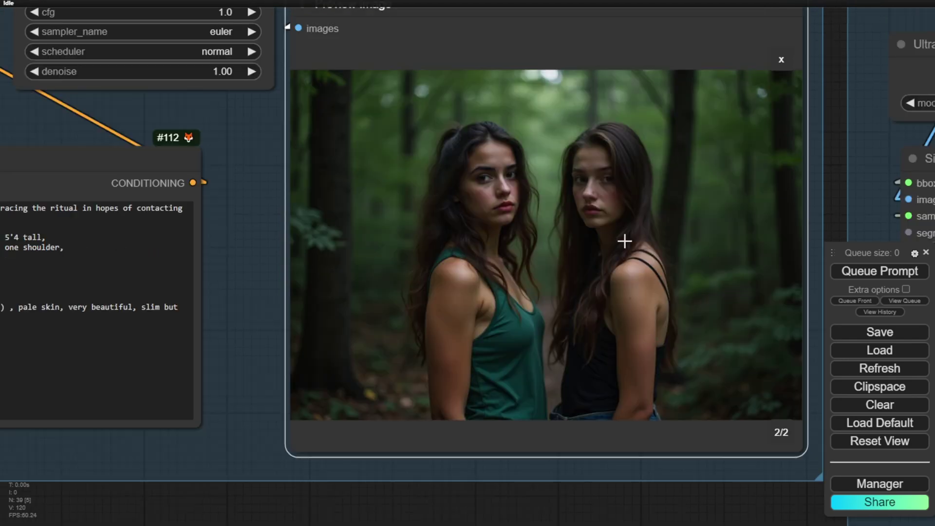
{"action": "scroll", "coordinate": [382, 365], "scroll_direction": "left", "scroll_amount": 10}
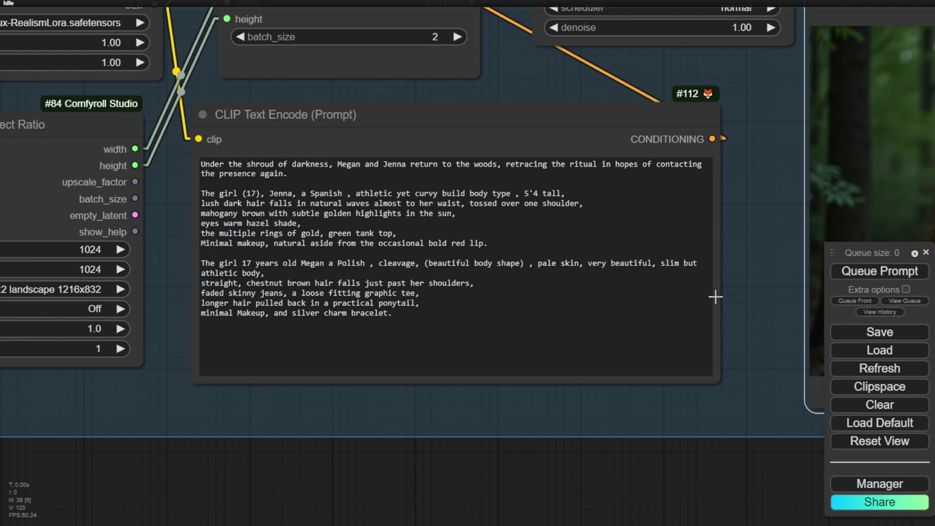
{"action": "left_click_drag", "start_coordinate": [394, 313], "coordinate": [207, 268]}
{"action": "left_click", "coordinate": [467, 308]}
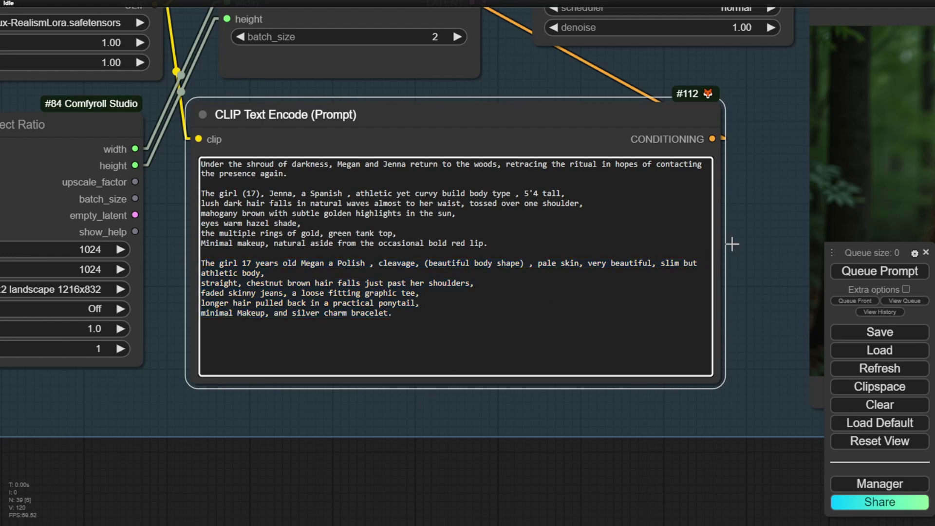
{"action": "left_click_drag", "start_coordinate": [741, 242], "coordinate": [199, 224]}
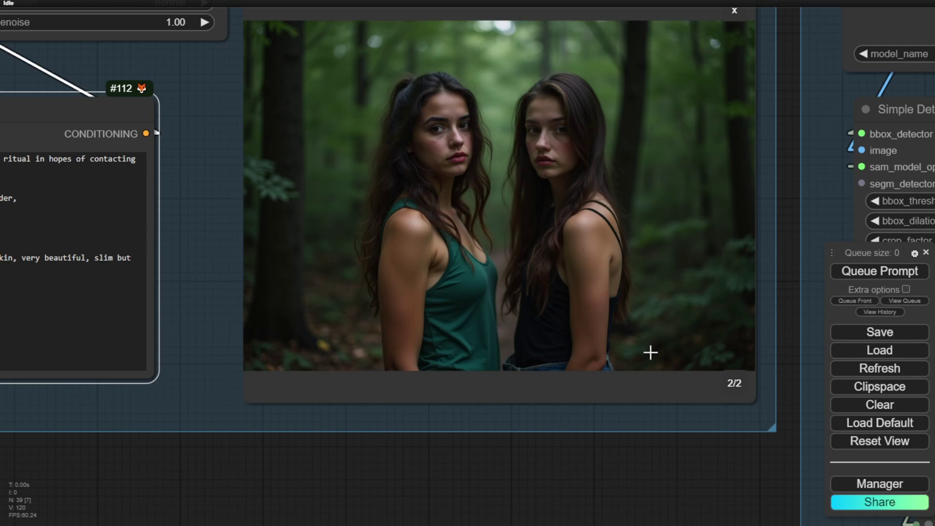
- Keep the Detailer (SEGS) denoise at 0.25 and enlarge the detailed second image
{"action": "scroll", "coordinate": [650, 353], "scroll_direction": "down", "scroll_amount": 10}
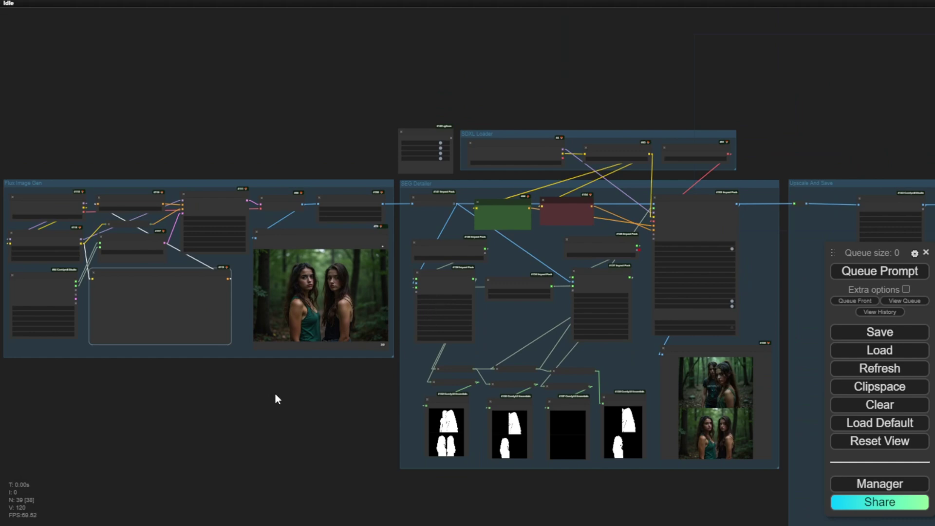
{"action": "left_click_drag", "start_coordinate": [526, 328], "coordinate": [554, 323]}
{"action": "scroll", "coordinate": [553, 323], "scroll_direction": "up", "scroll_amount": 8}
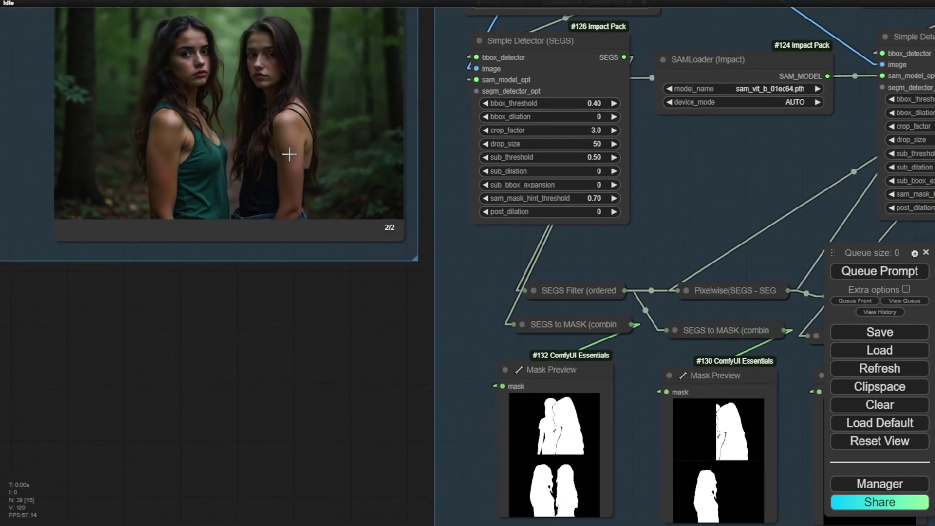
{"action": "scroll", "coordinate": [341, 412], "scroll_direction": "down", "scroll_amount": 3}
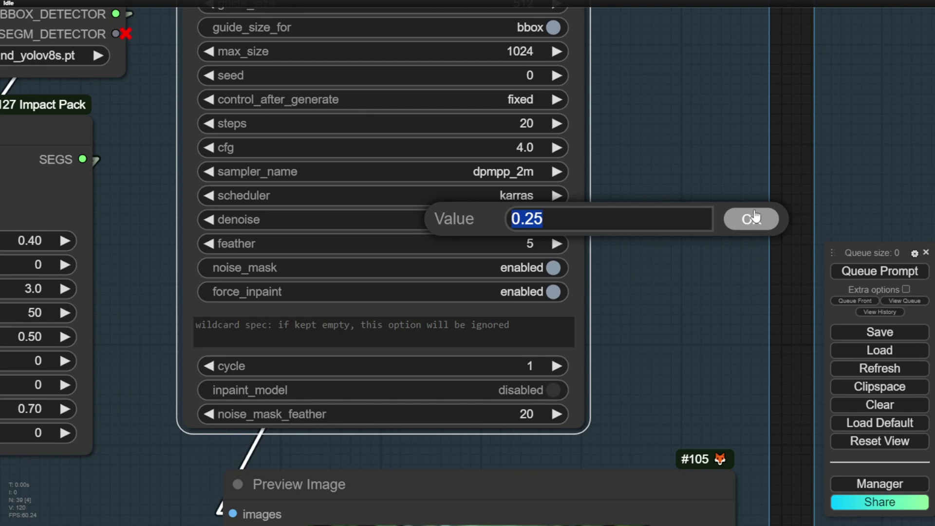
{"action": "left_click", "coordinate": [758, 216]}
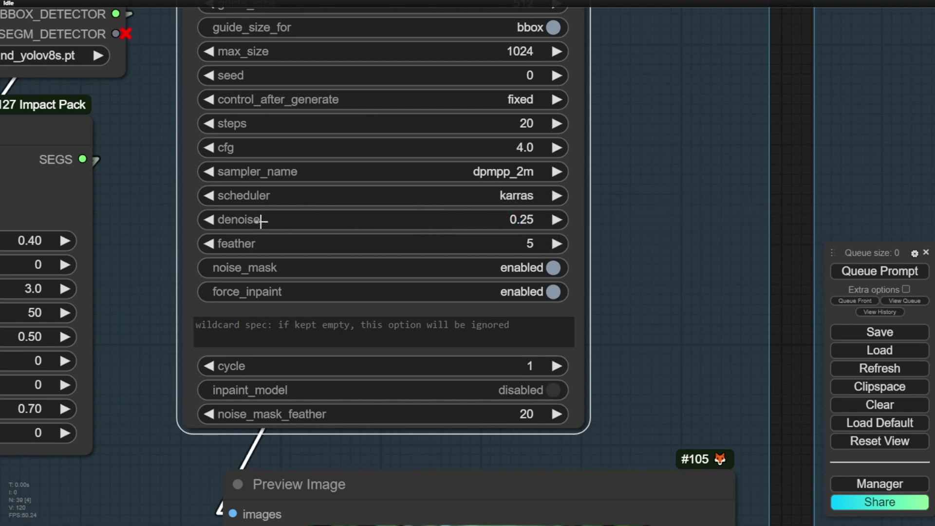
{"action": "scroll", "coordinate": [253, 221], "scroll_direction": "down", "scroll_amount": 5}
{"action": "scroll", "coordinate": [697, 116], "scroll_direction": "down", "scroll_amount": 2}
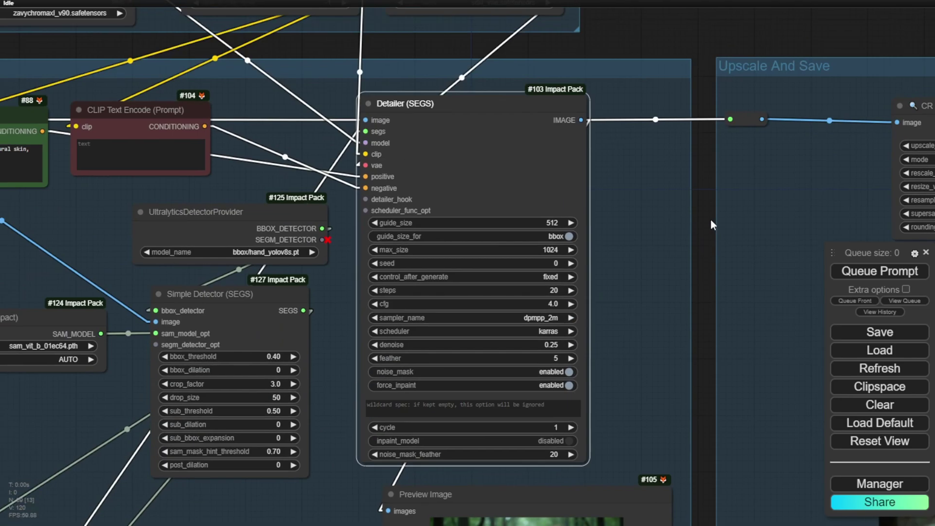
{"action": "scroll", "coordinate": [507, 344], "scroll_direction": "up", "scroll_amount": 8}
{"action": "left_click", "coordinate": [507, 344]}
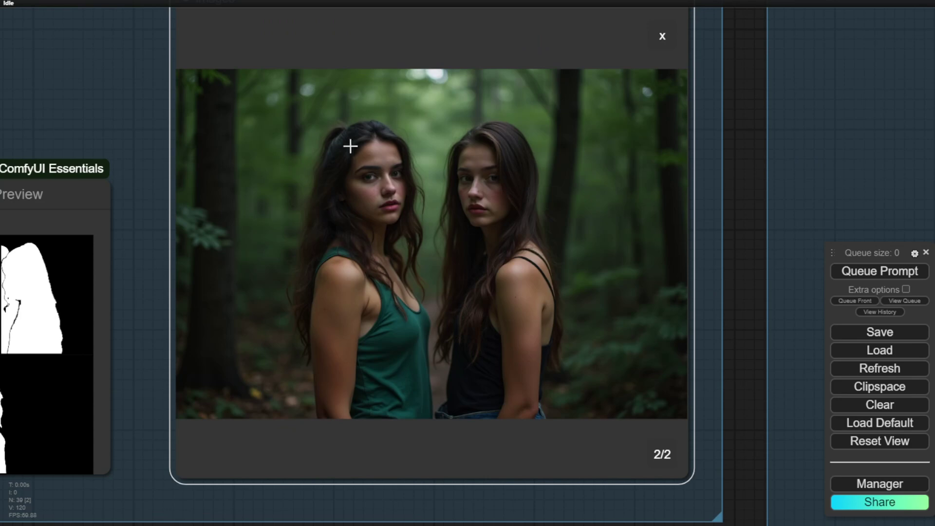
- Enlarge the right image (2 of 2) in the Upscale And Save preview after the 2.00 lanczos rescale
{"action": "scroll", "coordinate": [359, 345], "scroll_direction": "up", "scroll_amount": 3}
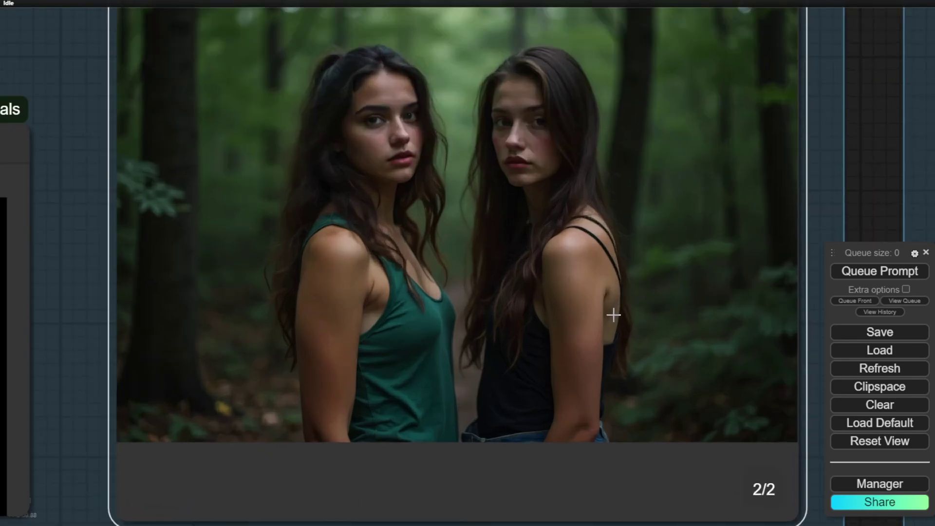
{"action": "left_click_drag", "start_coordinate": [883, 181], "coordinate": [266, 299]}
{"action": "scroll", "coordinate": [266, 298], "scroll_direction": "down", "scroll_amount": 7}
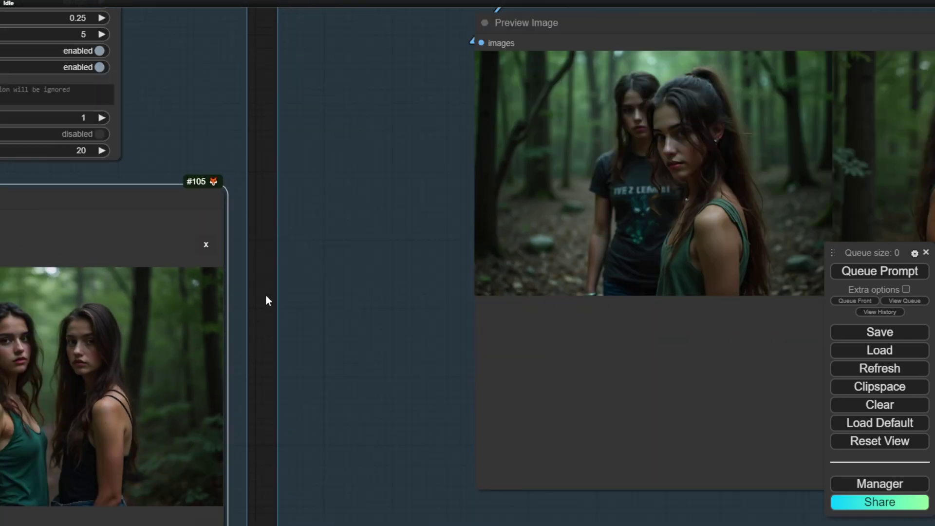
{"action": "left_click_drag", "start_coordinate": [367, 247], "coordinate": [156, 352]}
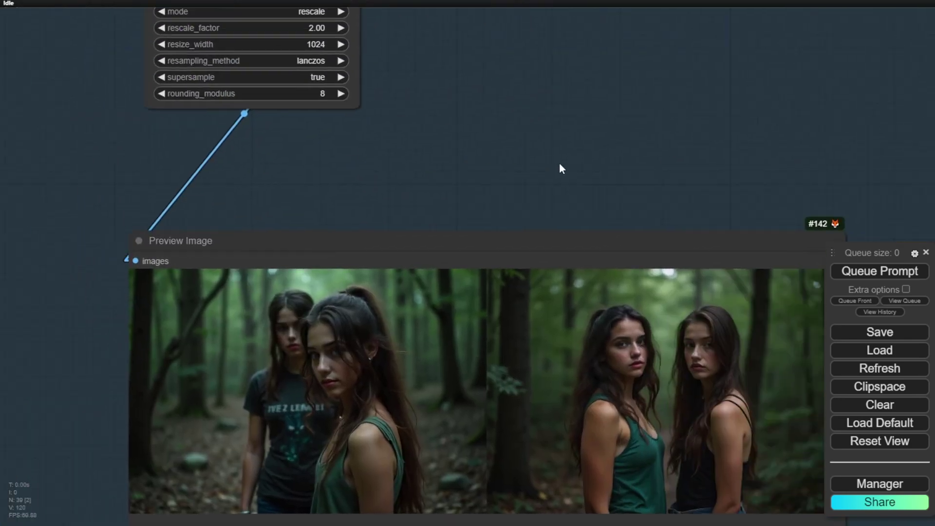
{"action": "left_click_drag", "start_coordinate": [594, 189], "coordinate": [583, 96]}
{"action": "left_click", "coordinate": [557, 278]}
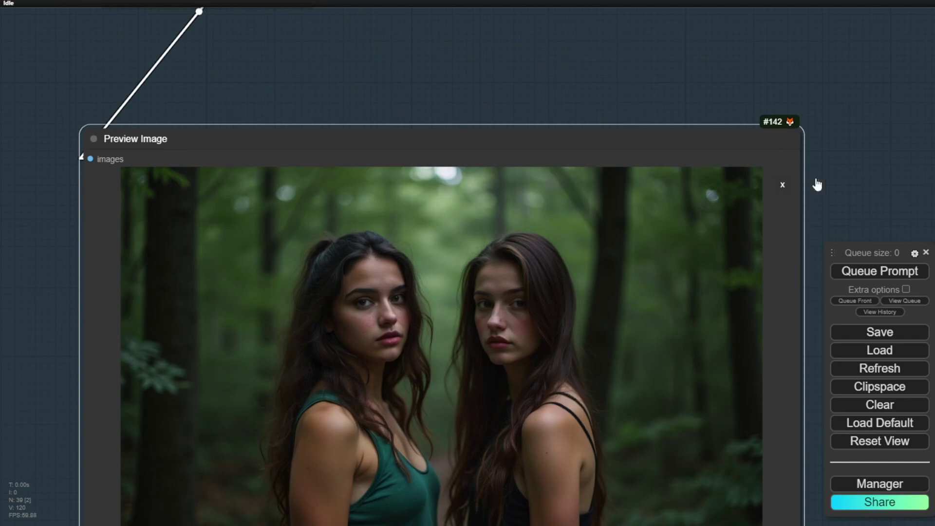
{"action": "left_click_drag", "start_coordinate": [841, 178], "coordinate": [856, 35]}
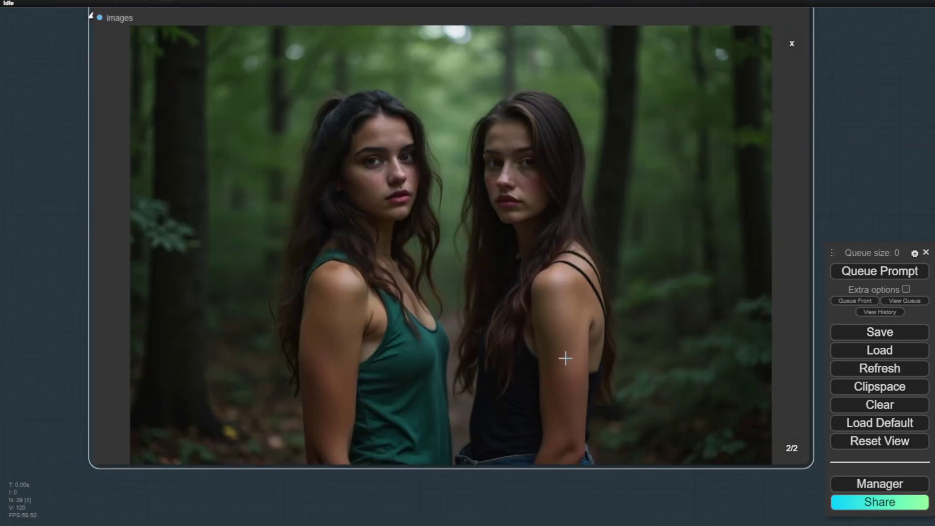
- Play the phone, flashlight and two-girls-in-the-forest clips in Kling, then return to ComfyUI
{"action": "scroll", "coordinate": [566, 359], "scroll_direction": "down", "scroll_amount": 3}
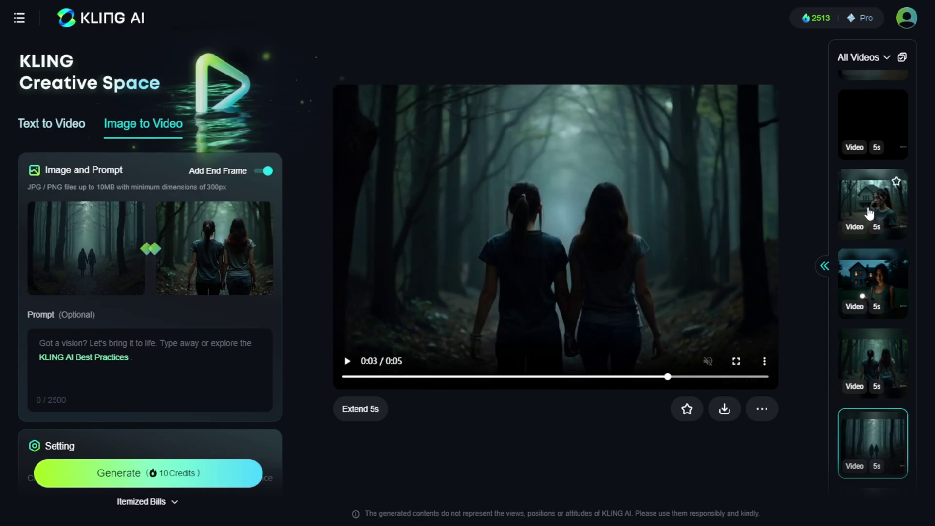
{"action": "left_click", "coordinate": [870, 211]}
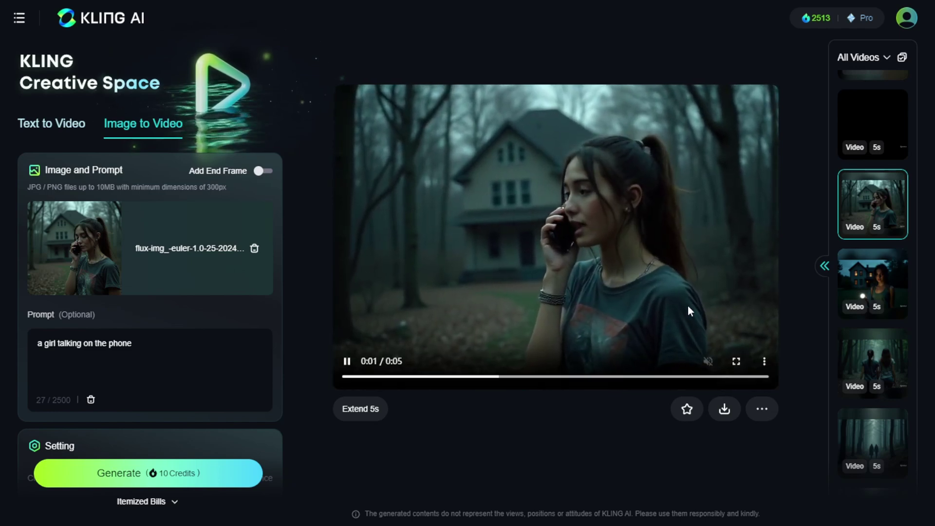
{"action": "left_click", "coordinate": [868, 283]}
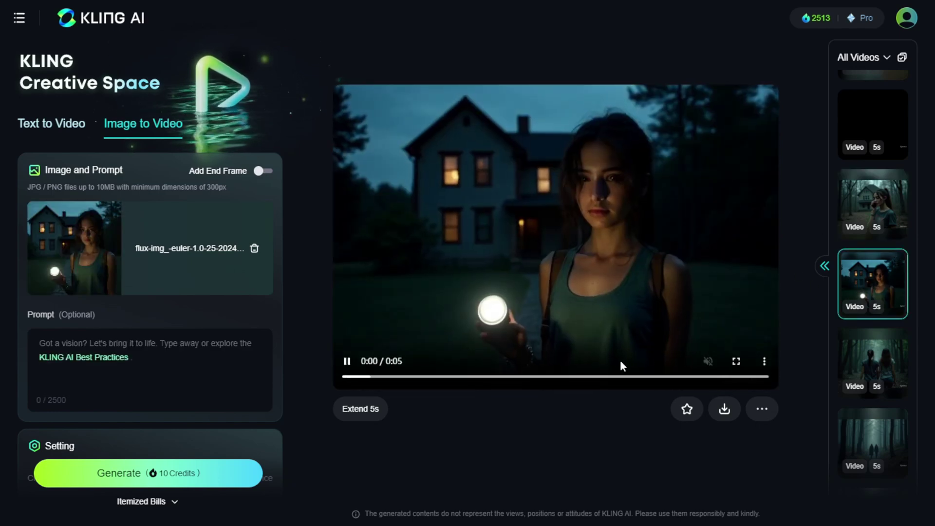
{"action": "left_click", "coordinate": [866, 360]}
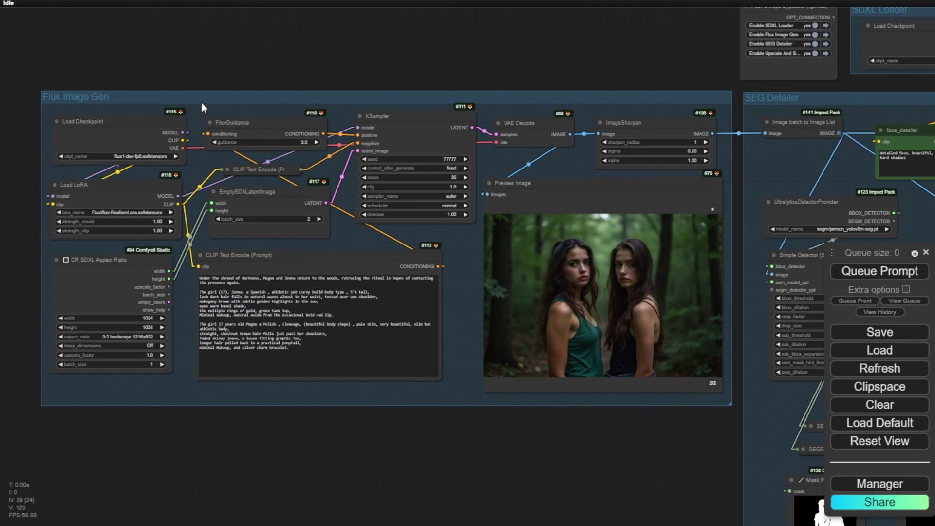
{"action": "scroll", "coordinate": [192, 109], "scroll_direction": "up", "scroll_amount": 3}
{"action": "left_click_drag", "start_coordinate": [545, 46], "coordinate": [374, 1]}
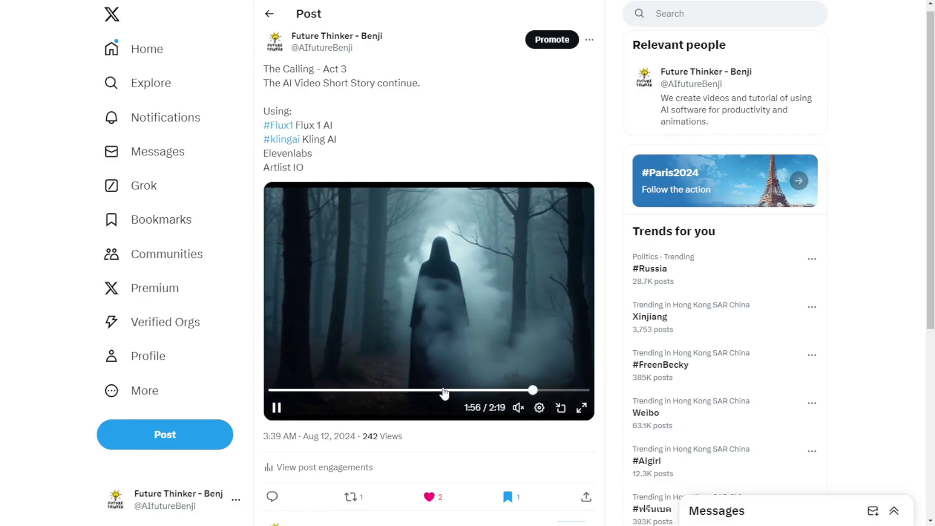
- Jump the Act 3 video back to about 1:16, where the two startled girls appear
{"action": "left_click", "coordinate": [445, 390]}
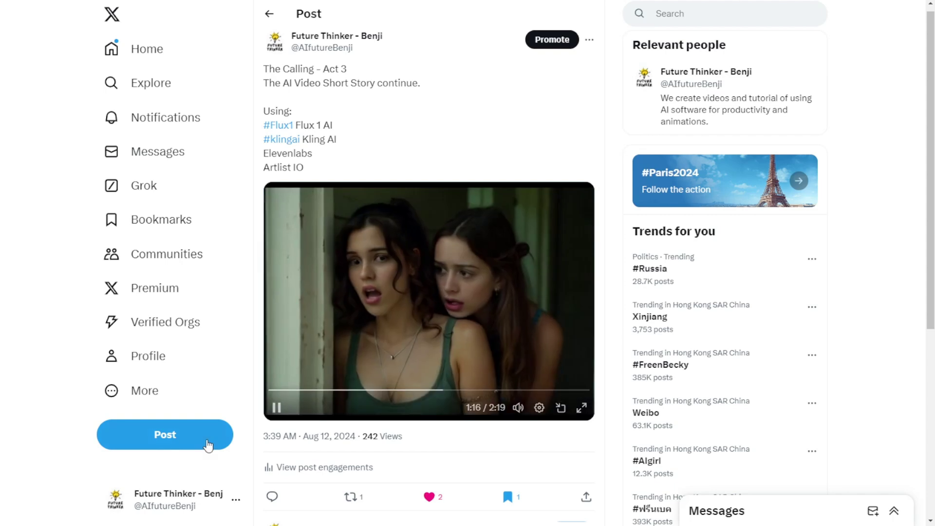